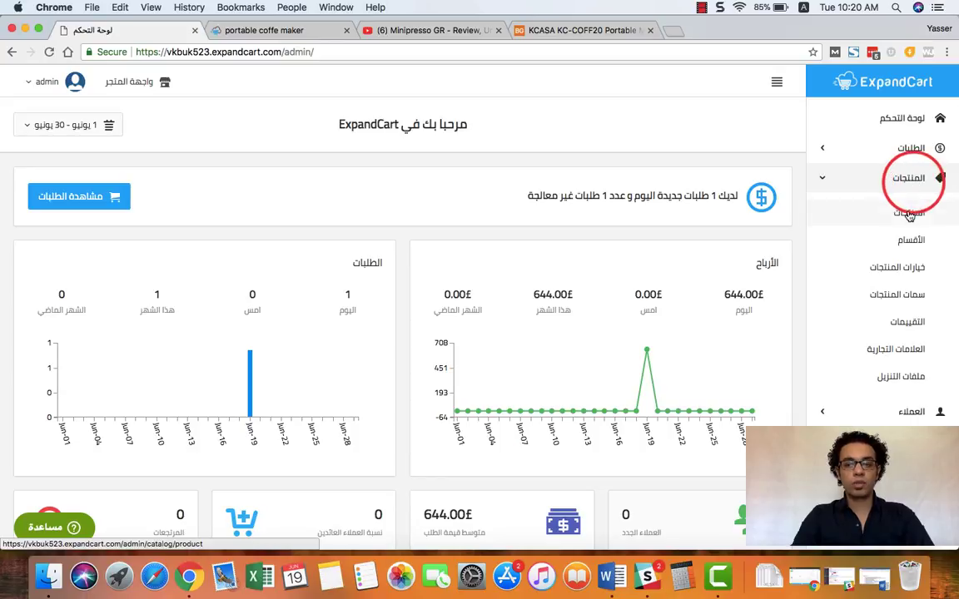
Step: Open a blank new-product form from the store's product list
click(910, 214)
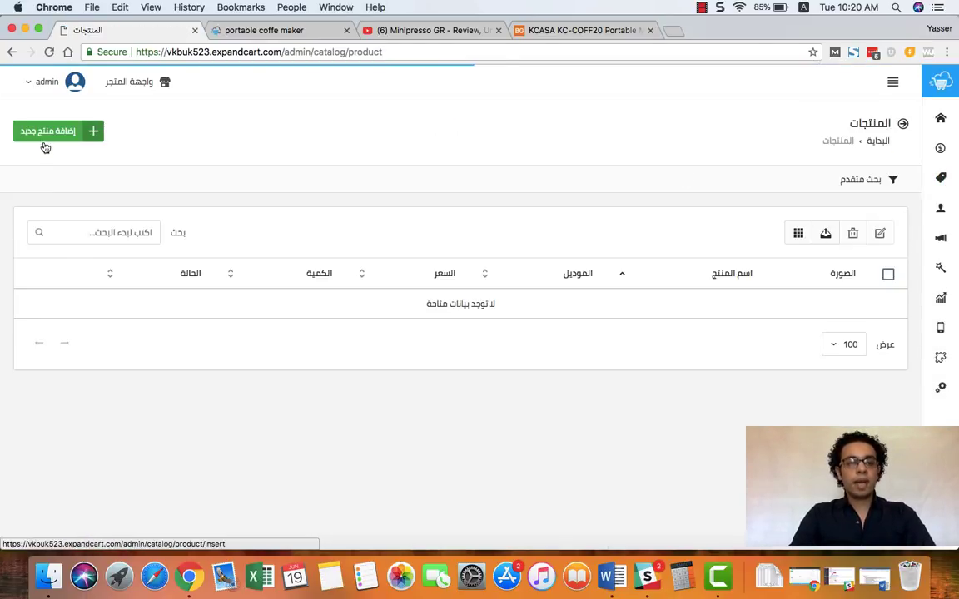
click(50, 136)
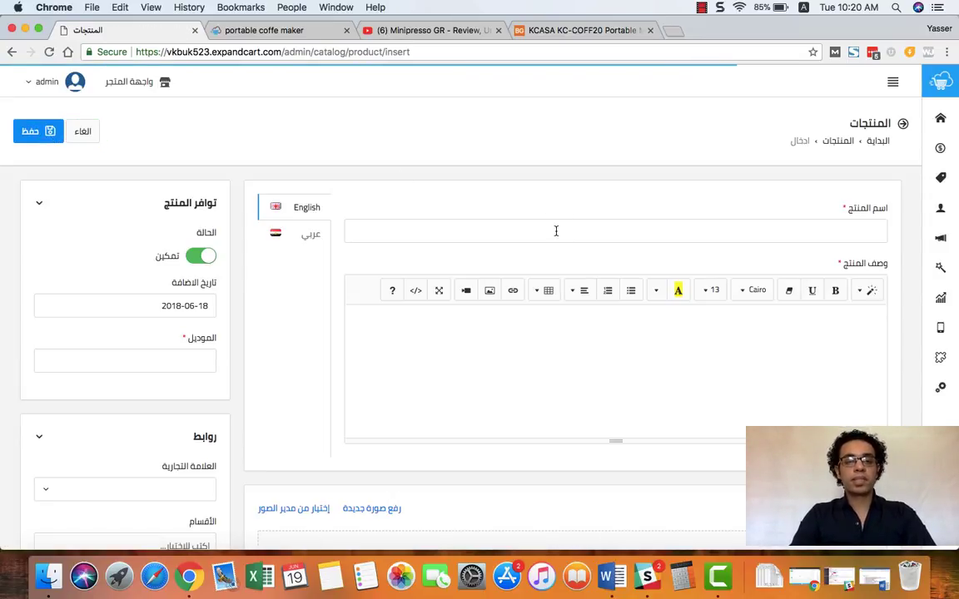
scroll(559, 358, down, 5)
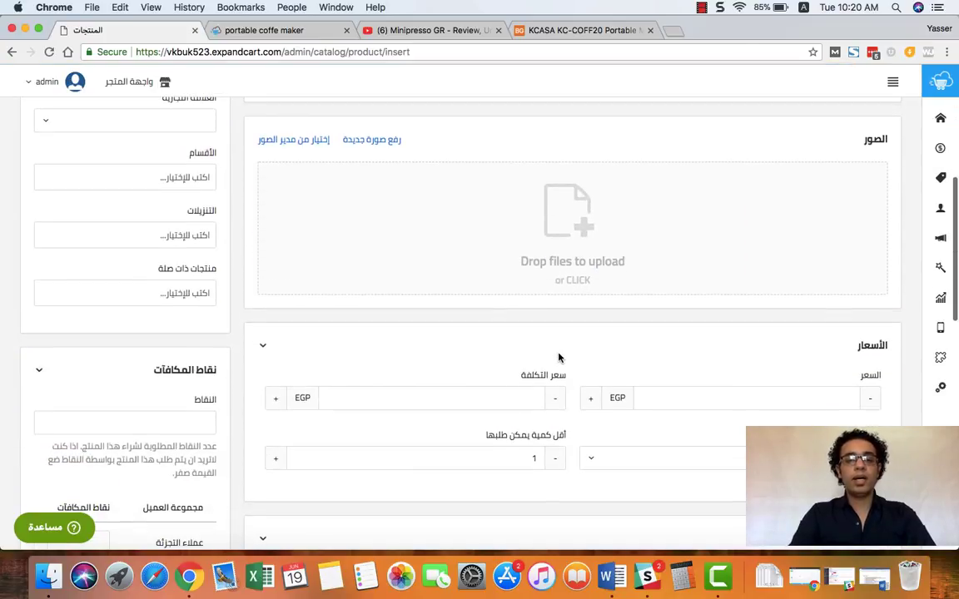
scroll(559, 358, down, 10)
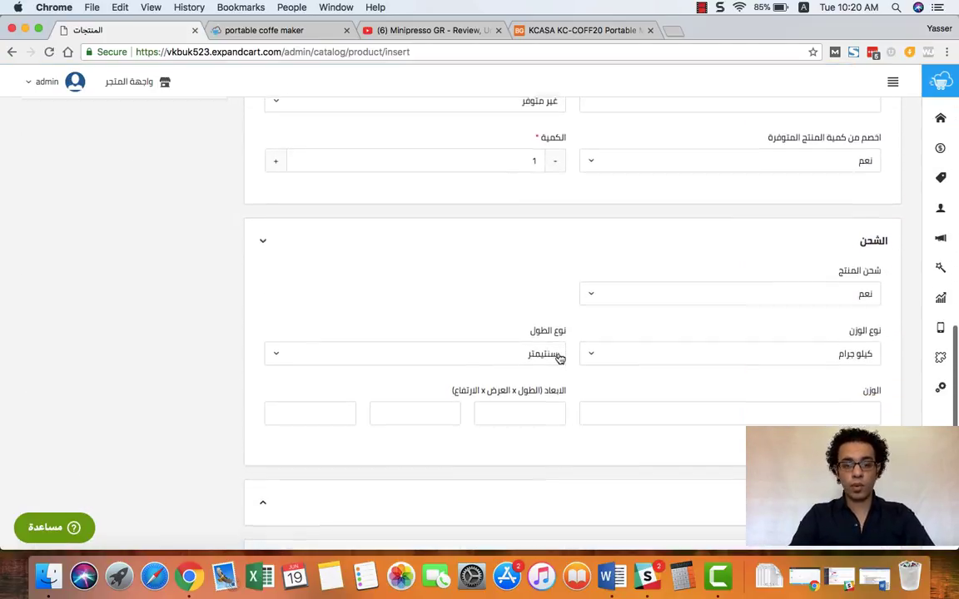
scroll(559, 358, down, 5)
scroll(583, 333, up, 20)
Step: Enter "portable coffe maker" as the English product name
click(693, 235)
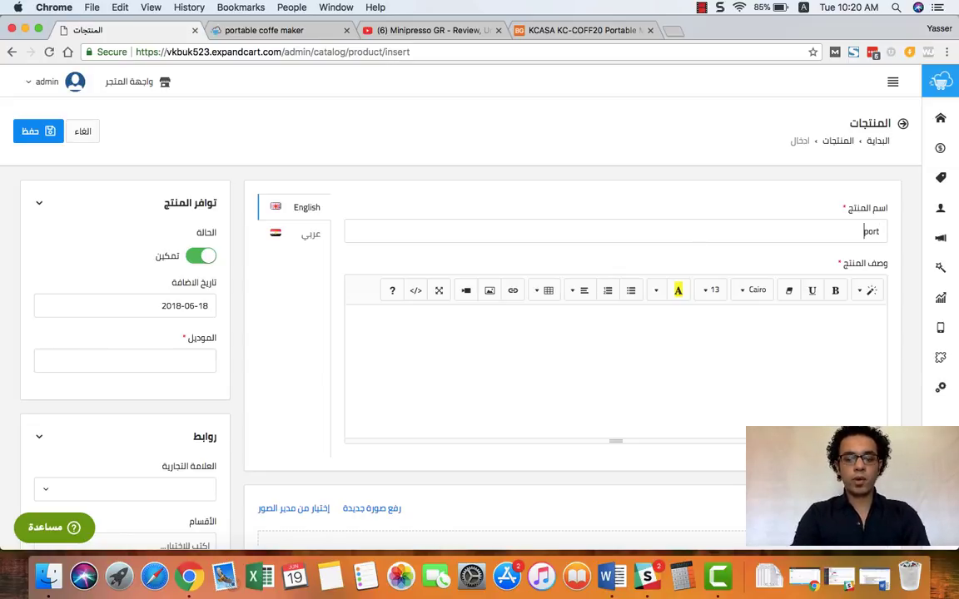
text(portable)
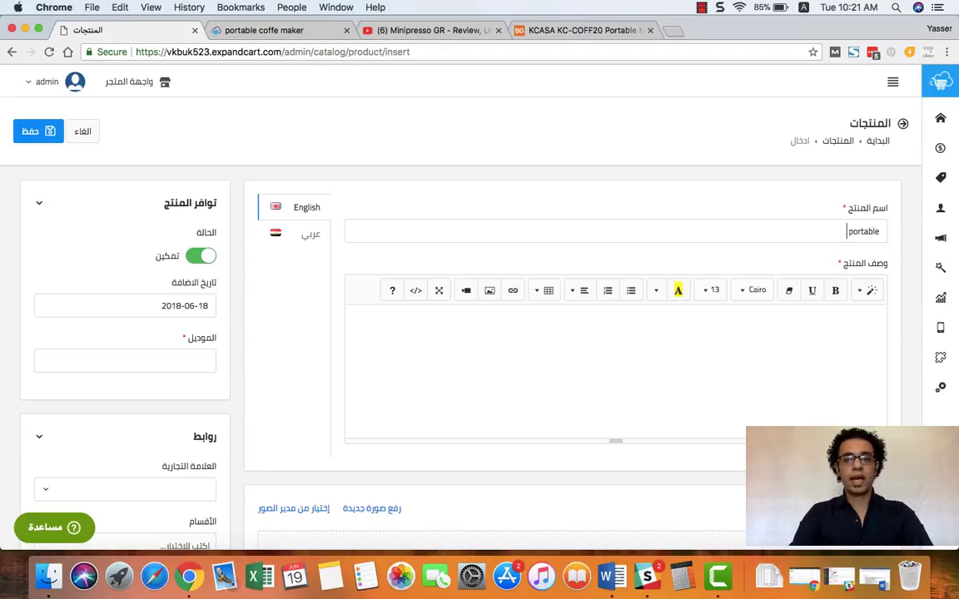
text( coffe maker)
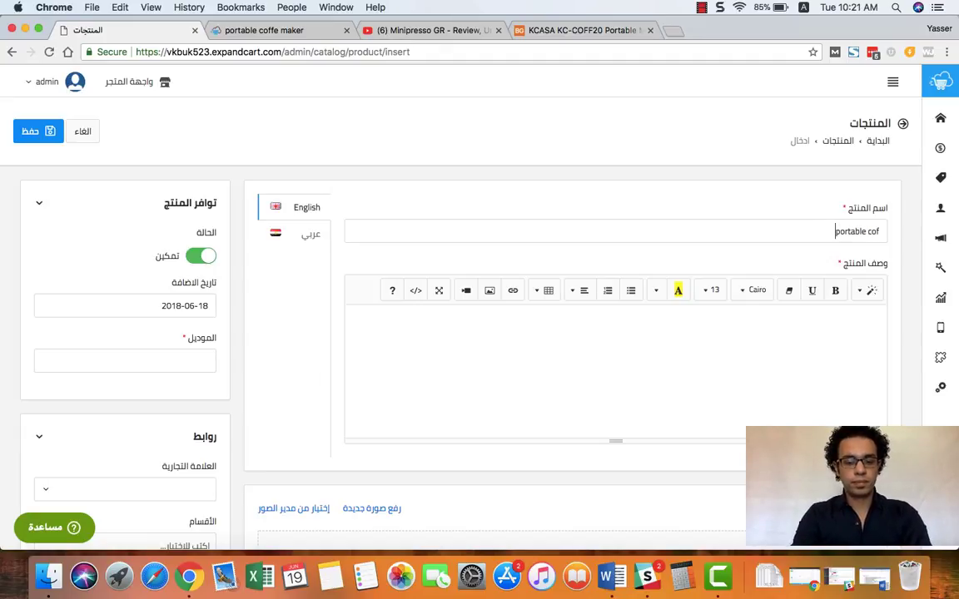
Step: Begin the English product description with the centred heading "ماكينة القهوه المحموله"
click(462, 361)
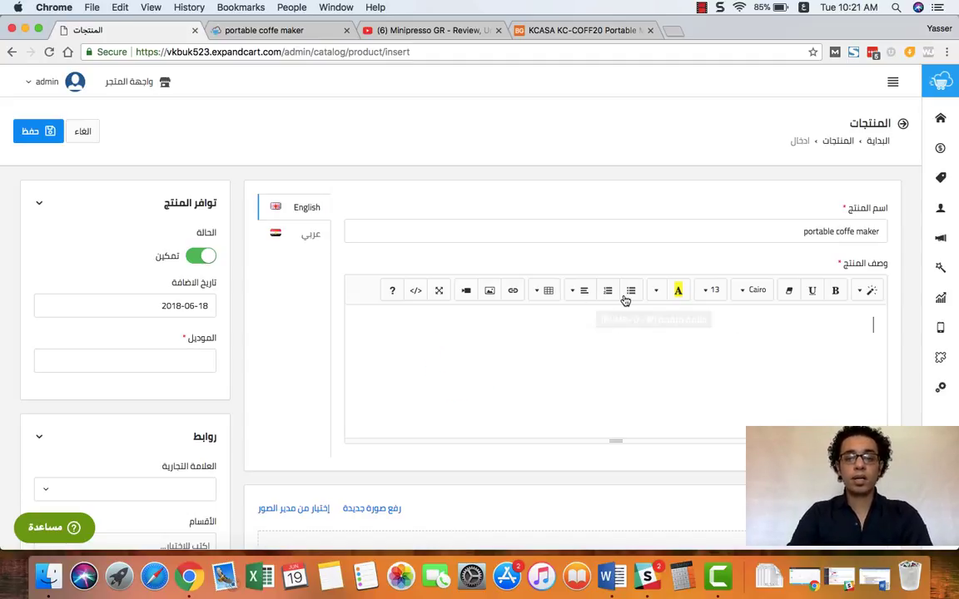
click(568, 346)
text(ماكينة القهوه المحموله)
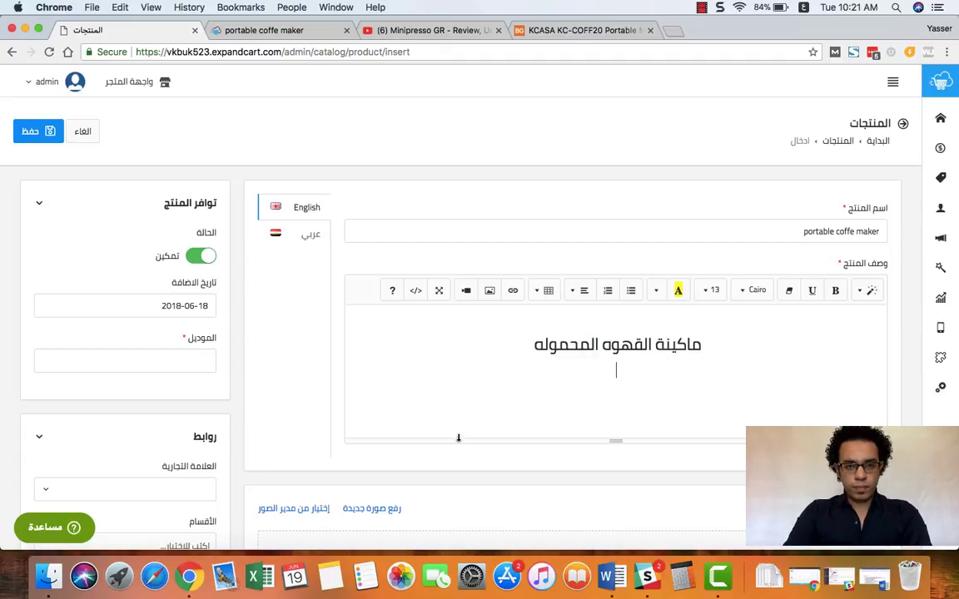
Step: Open video insertion for the description and copy the share link of the Minipresso GR review video on YouTube
click(464, 293)
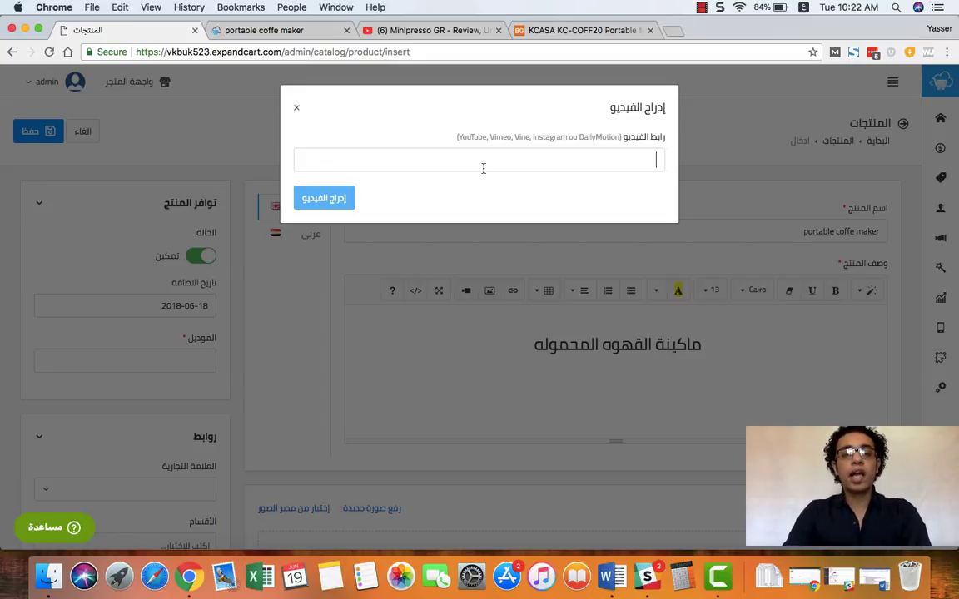
click(435, 30)
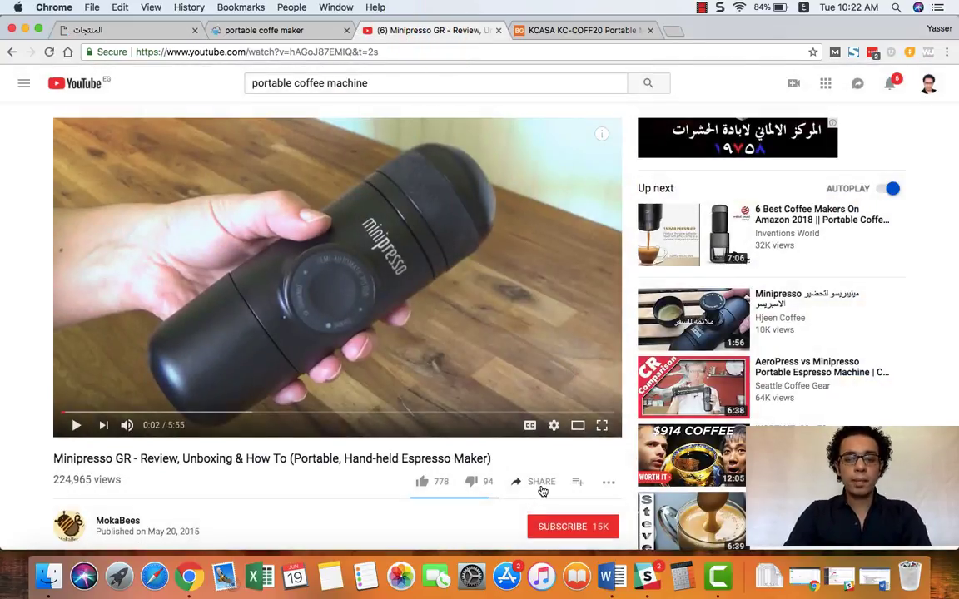
click(540, 488)
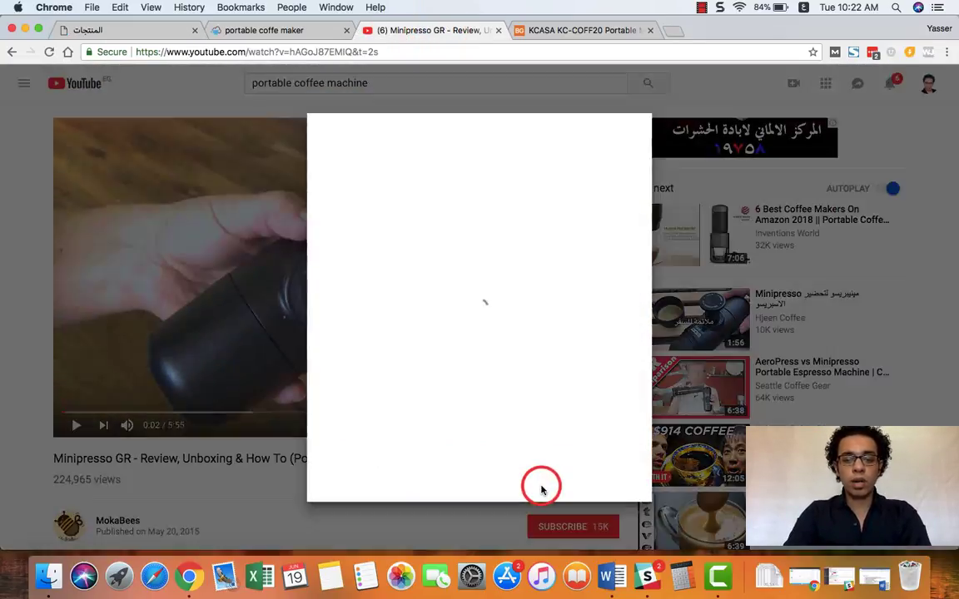
click(608, 426)
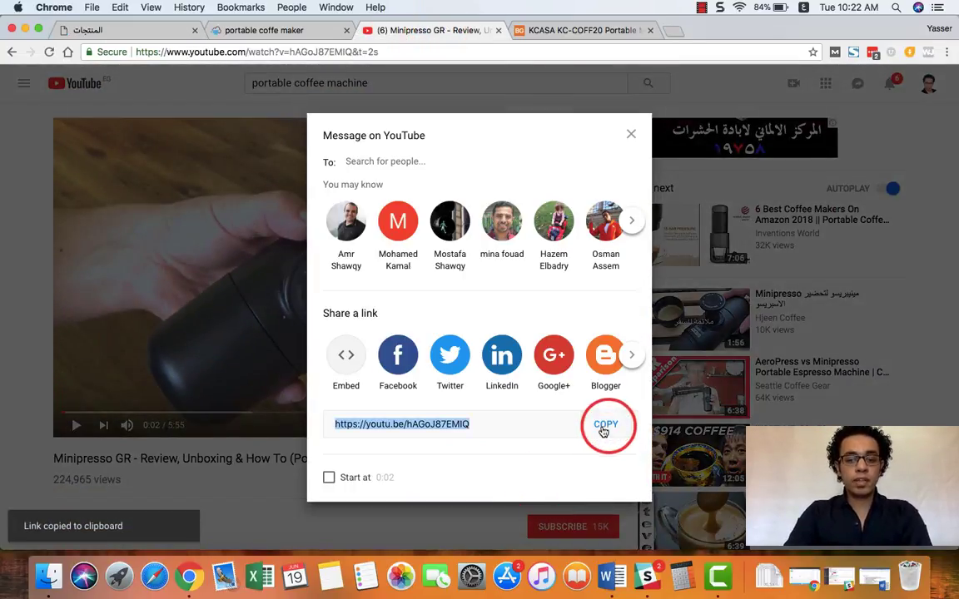
click(150, 30)
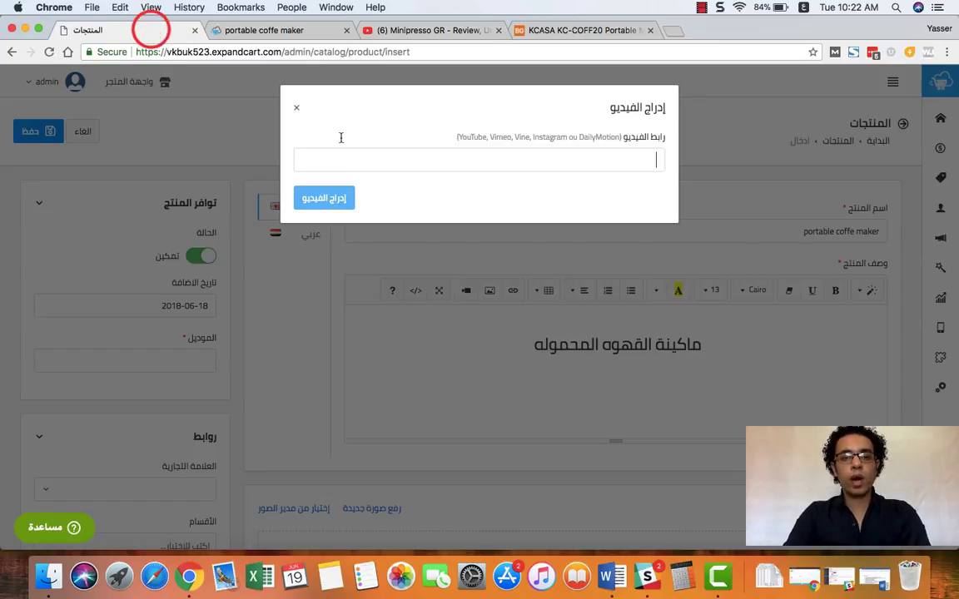
click(417, 164)
text(https://youtu.be/hAGoJ87EMIQ)
click(324, 197)
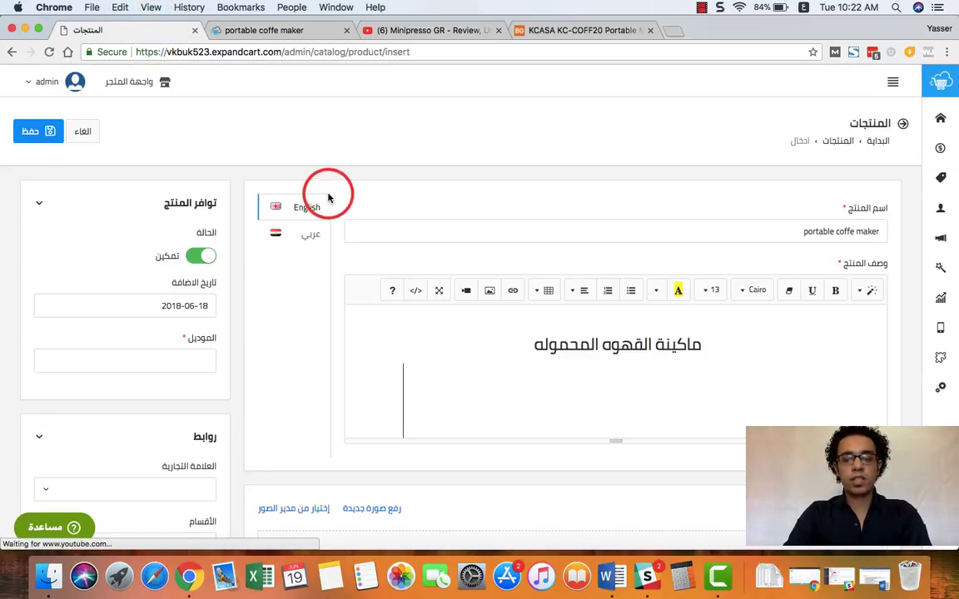
Step: Add the line "استمتع بالقهوه في كل مكان!" beneath the embedded video in the description
scroll(609, 367, down, 5)
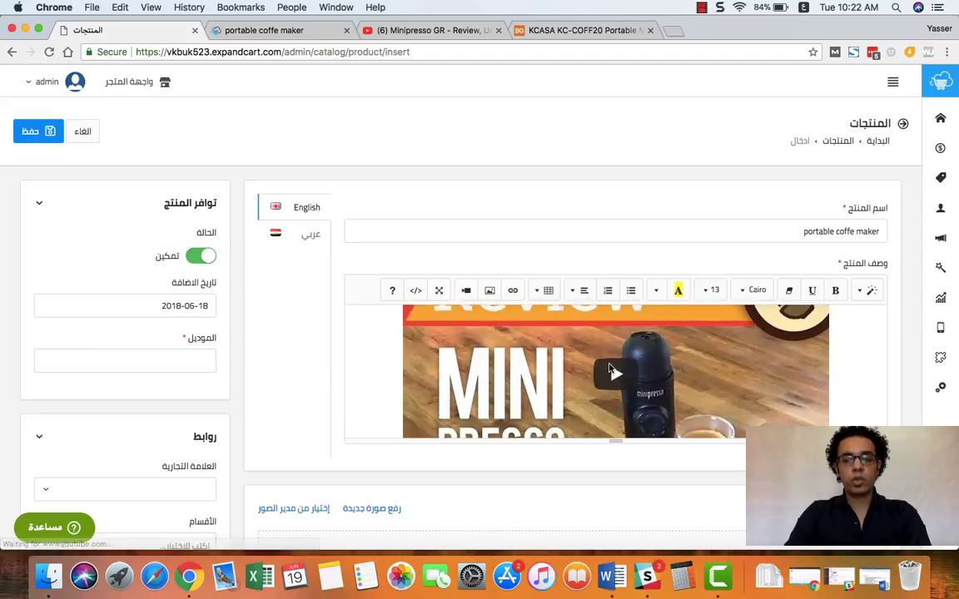
click(583, 418)
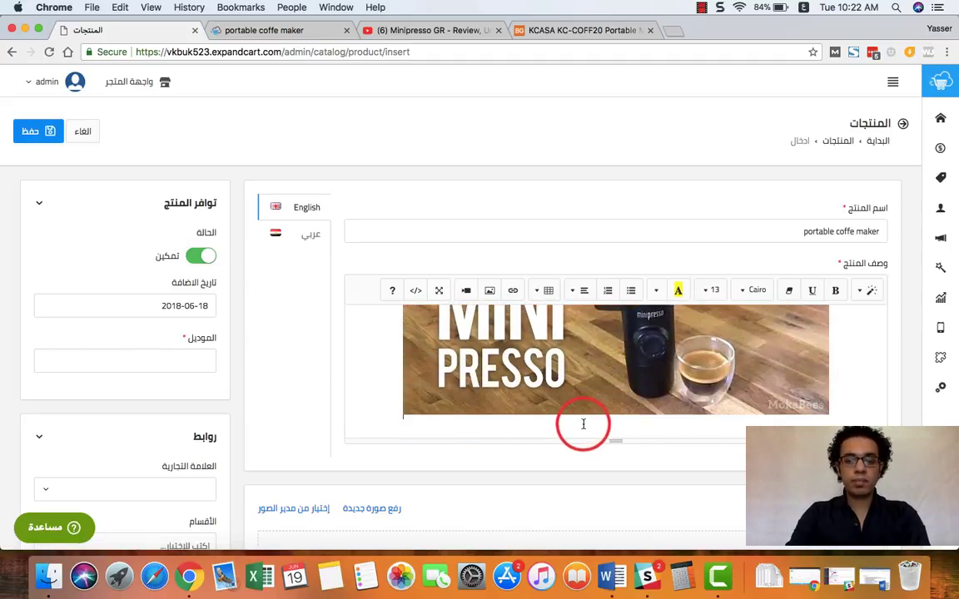
scroll(583, 417, down, 2)
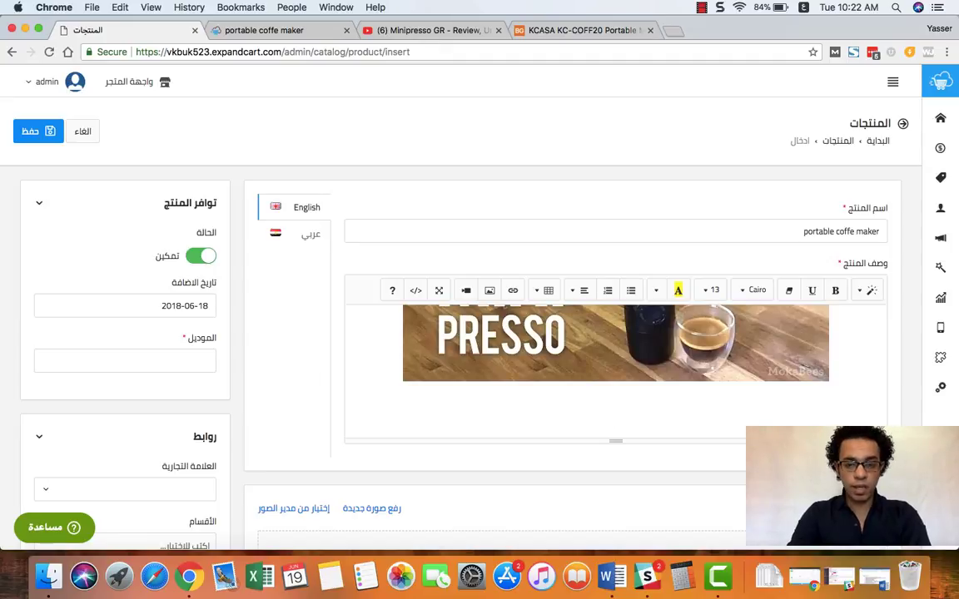
text(استمتع بالقهوه في كل)
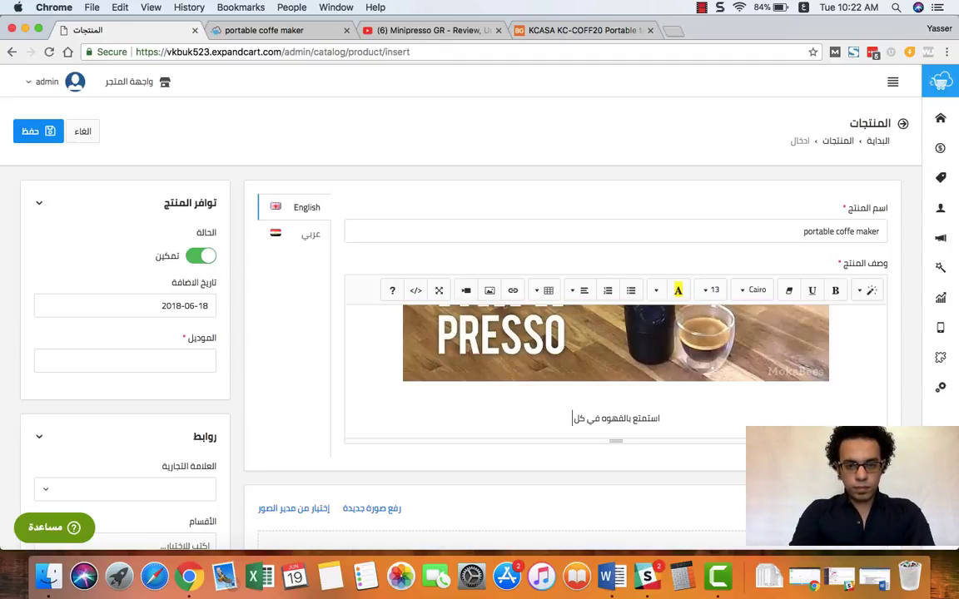
text( مكان!)
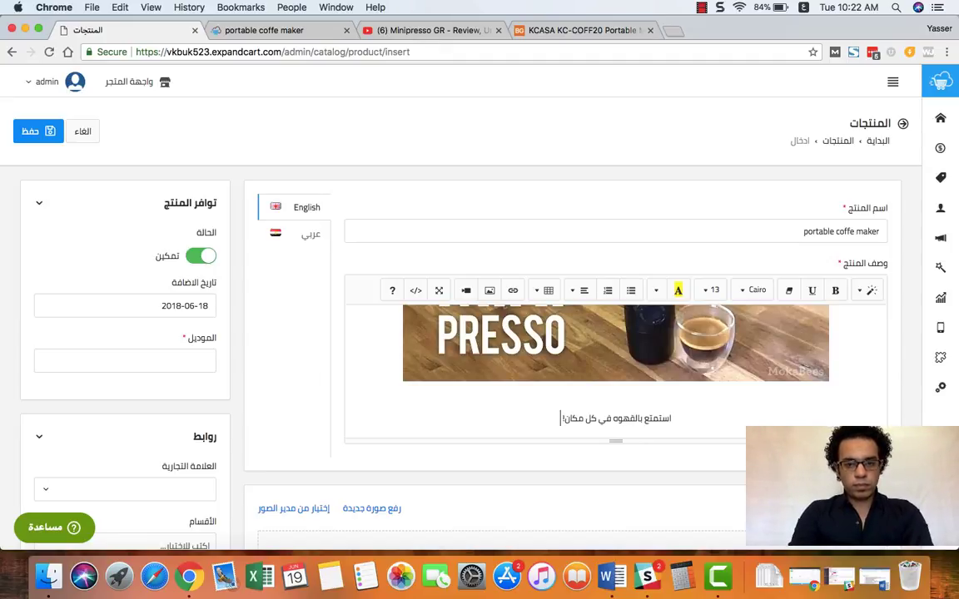
Step: Format the line "استمتع بالقهوه في كل مكان!" with the size 23 heading style
drag(655, 418, 563, 418)
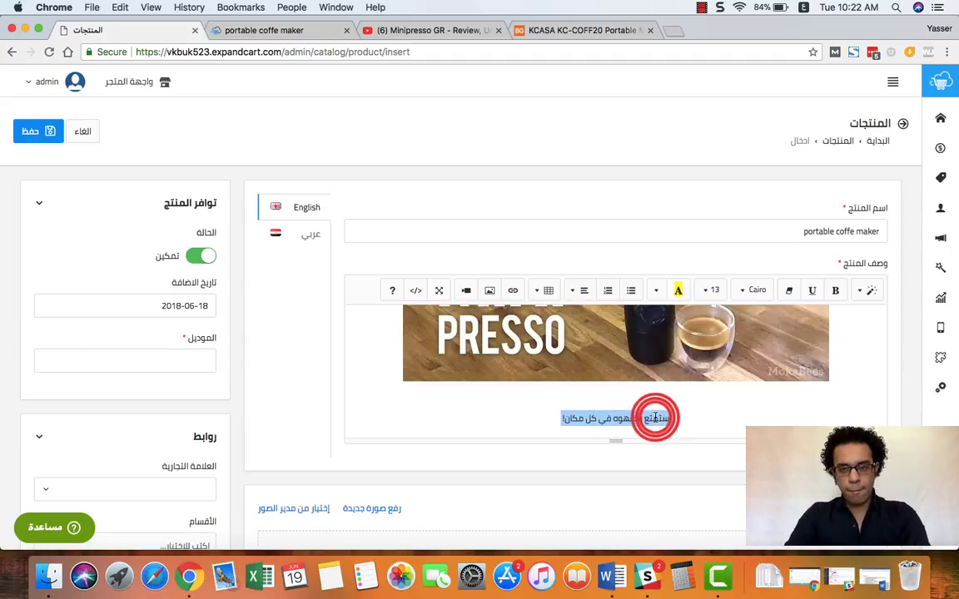
click(870, 290)
click(857, 356)
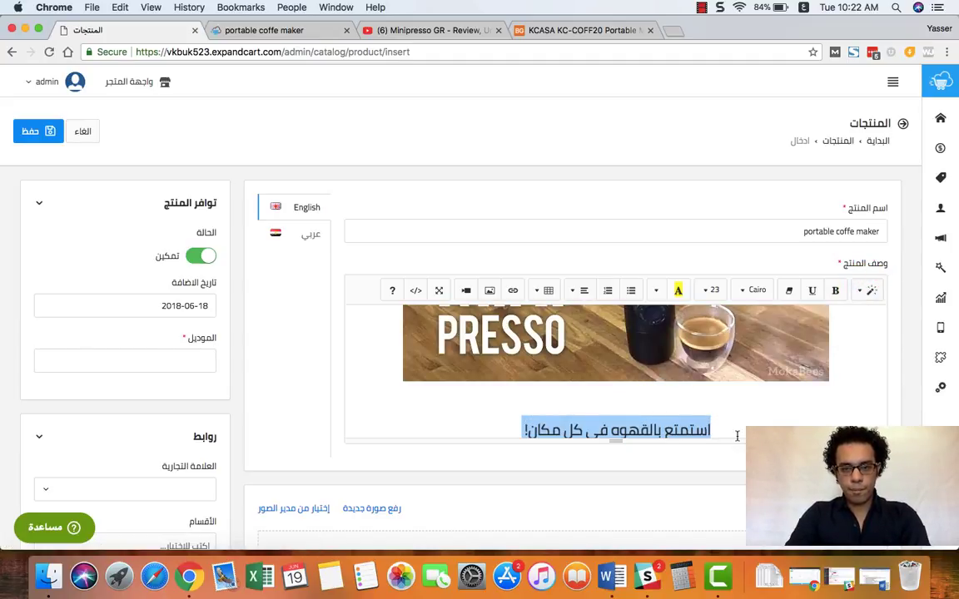
click(743, 431)
Step: Fill in the Arabic version with the name "ماكينة قهوه محموله" and the same description, using the editor's source code view
click(416, 290)
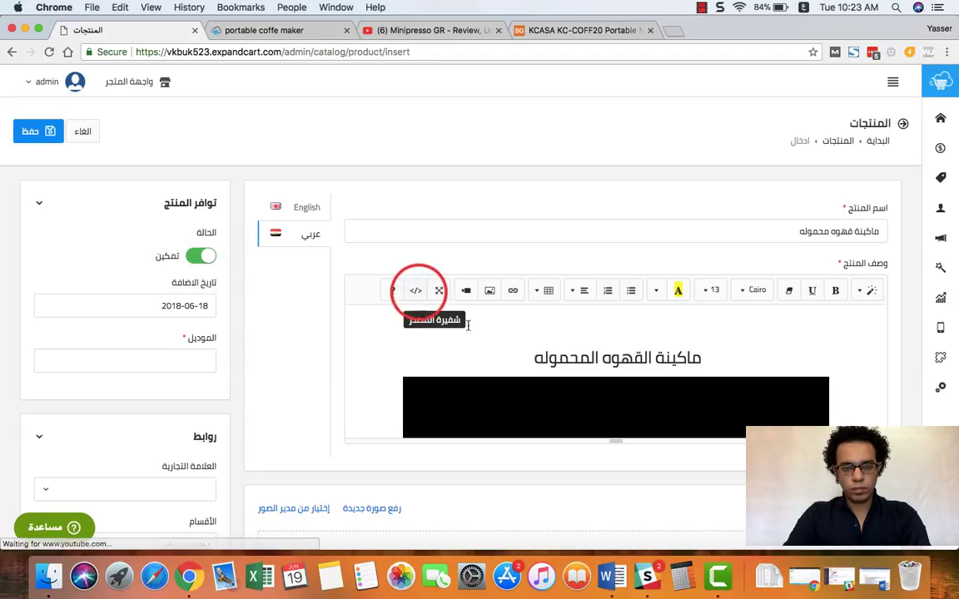
click(417, 291)
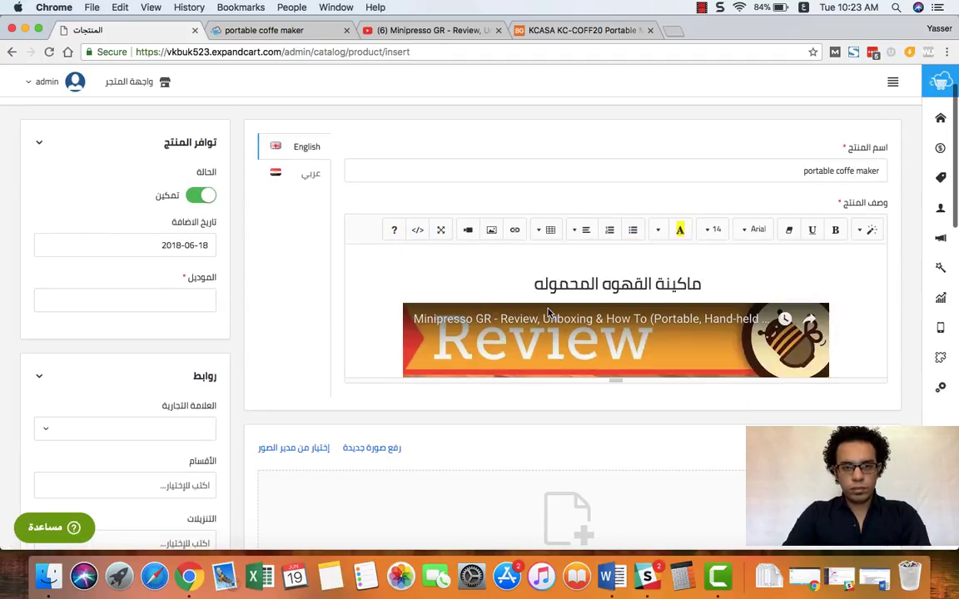
Step: Review the full English description, including the video, tagline, feature text and product image
scroll(533, 308, down, 5)
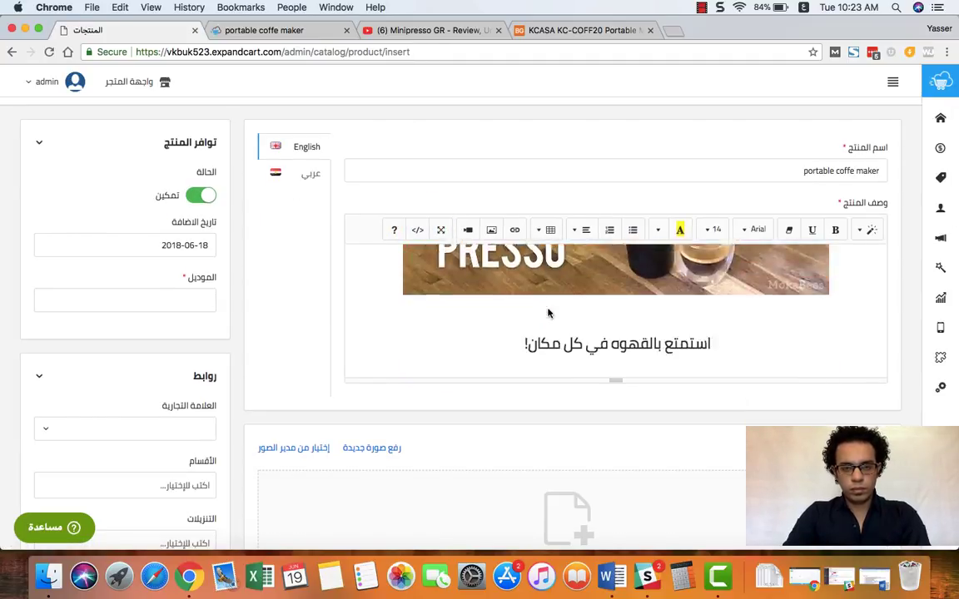
scroll(547, 313, down, 5)
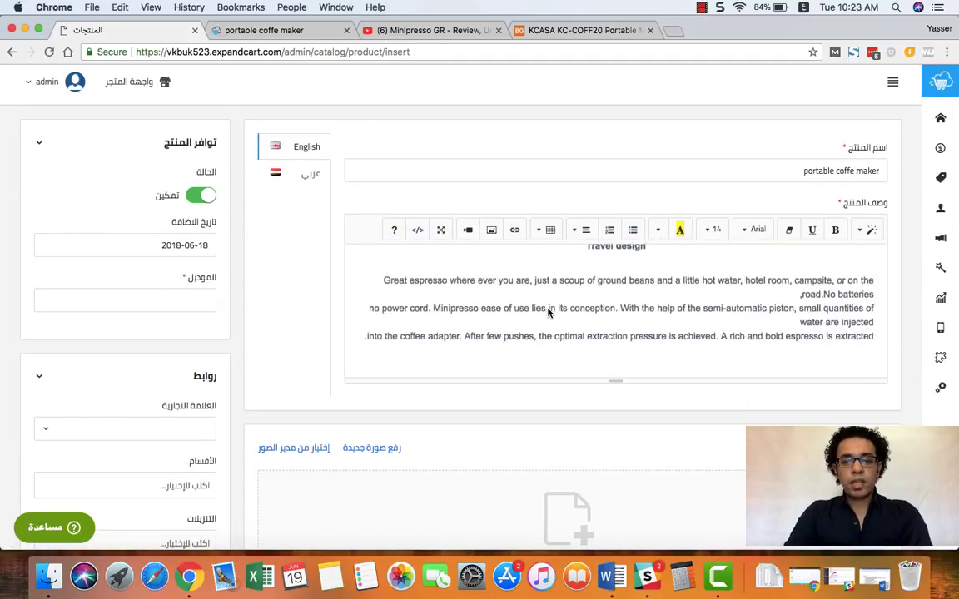
scroll(548, 313, down, 10)
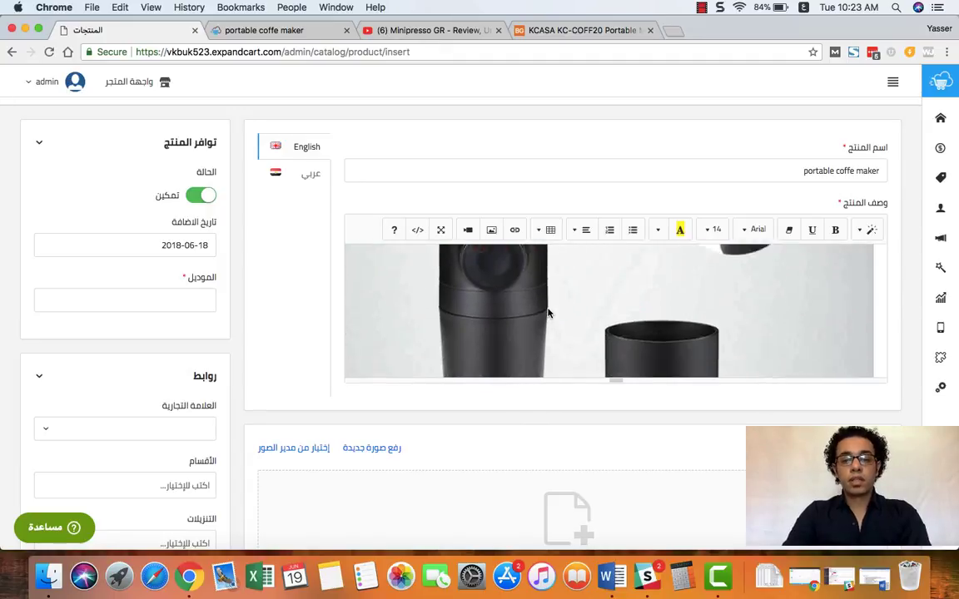
scroll(547, 313, down, 6)
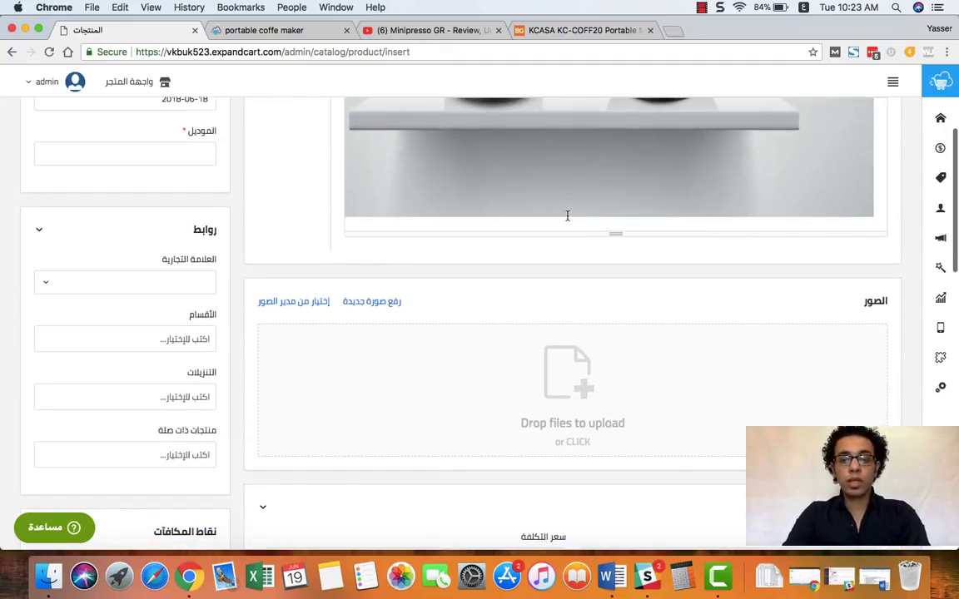
scroll(567, 216, up, 3)
scroll(567, 216, up, 2)
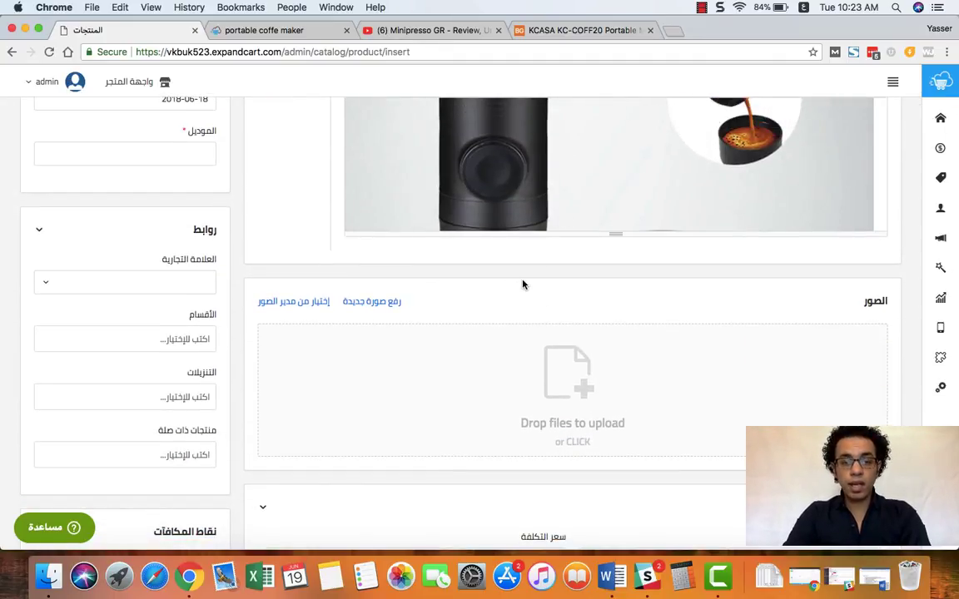
scroll(522, 285, up, 5)
scroll(552, 368, up, 3)
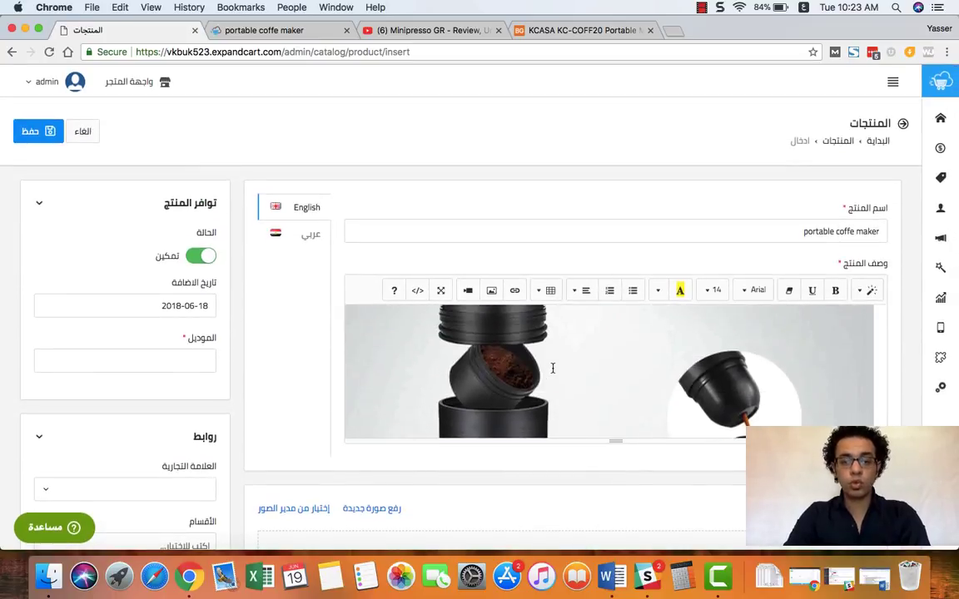
scroll(552, 368, up, 5)
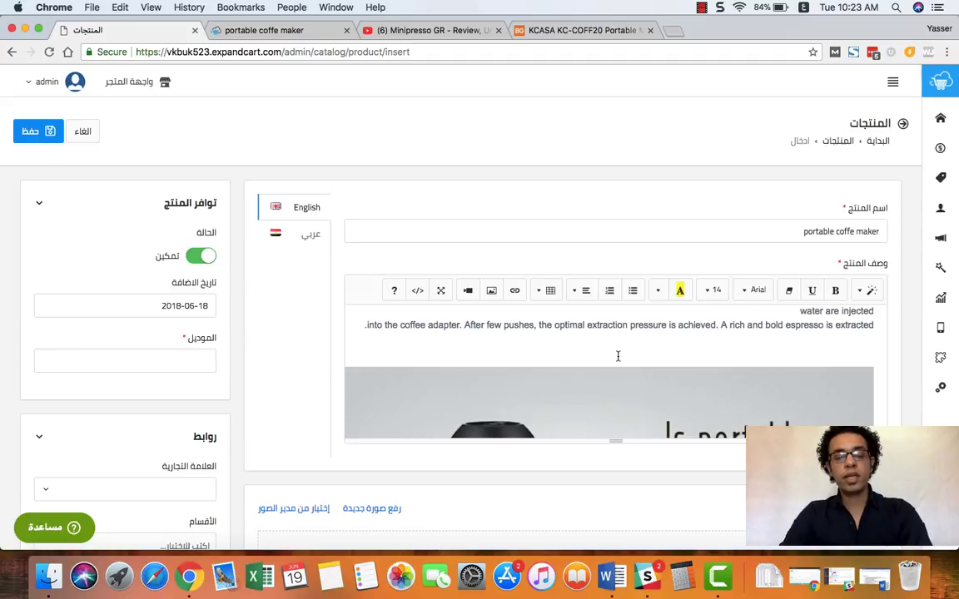
scroll(618, 356, down, 5)
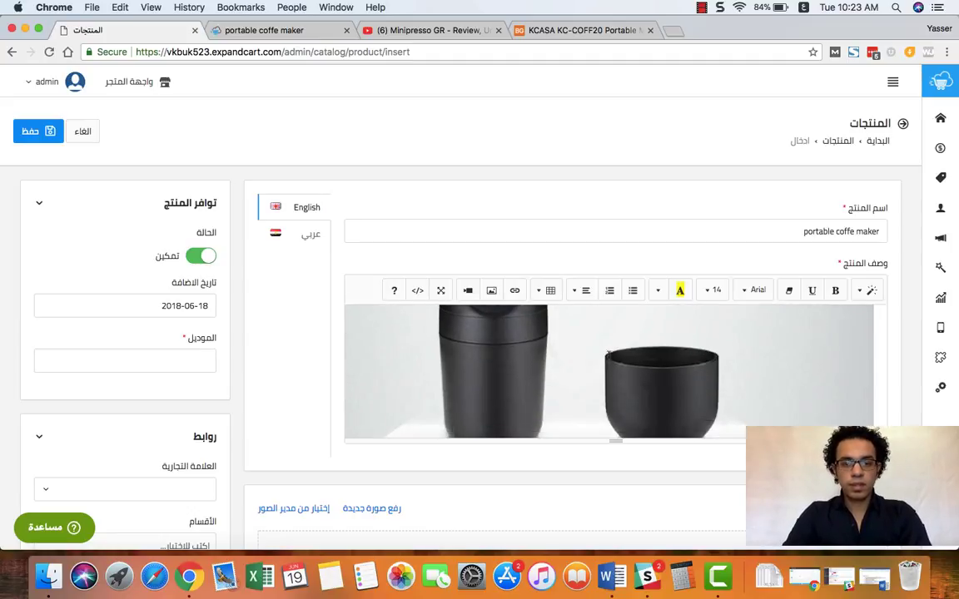
Step: Upload the recent photos 2018-06-19_07-27-33, 07-28-55 and 07-29-55, plus the .snagproj copies of the first two, as product images
scroll(297, 411, down, 5)
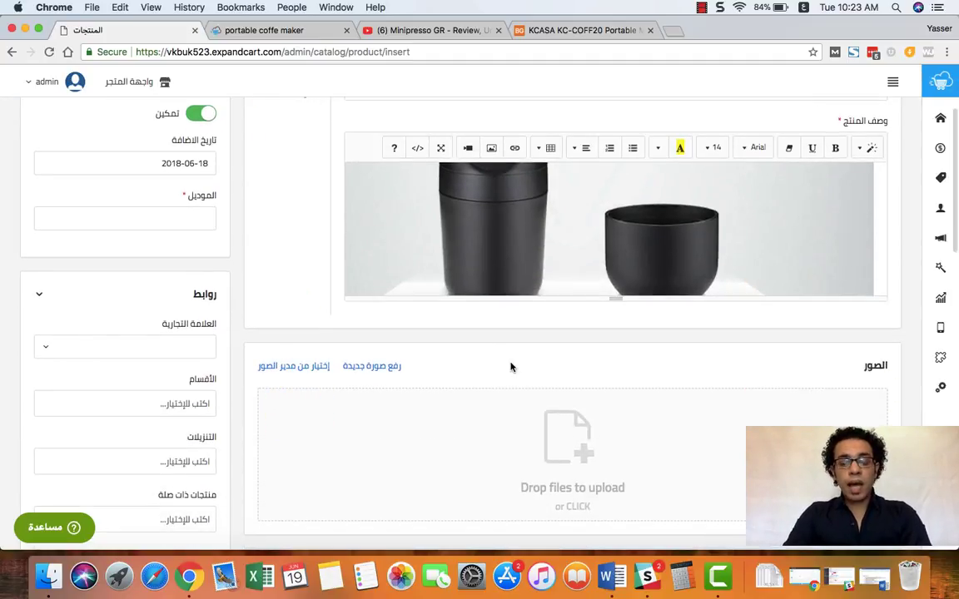
scroll(511, 367, down, 1)
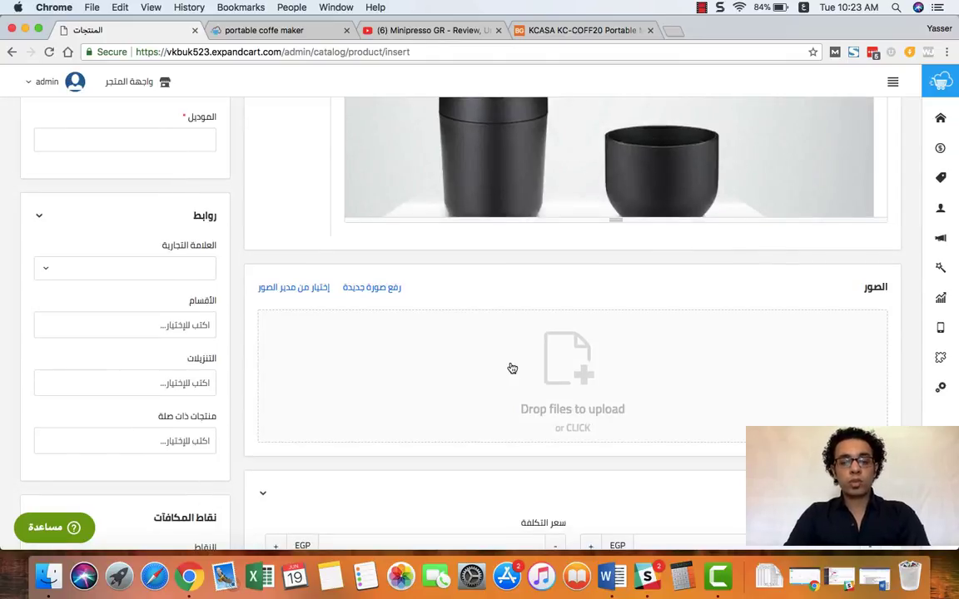
click(569, 357)
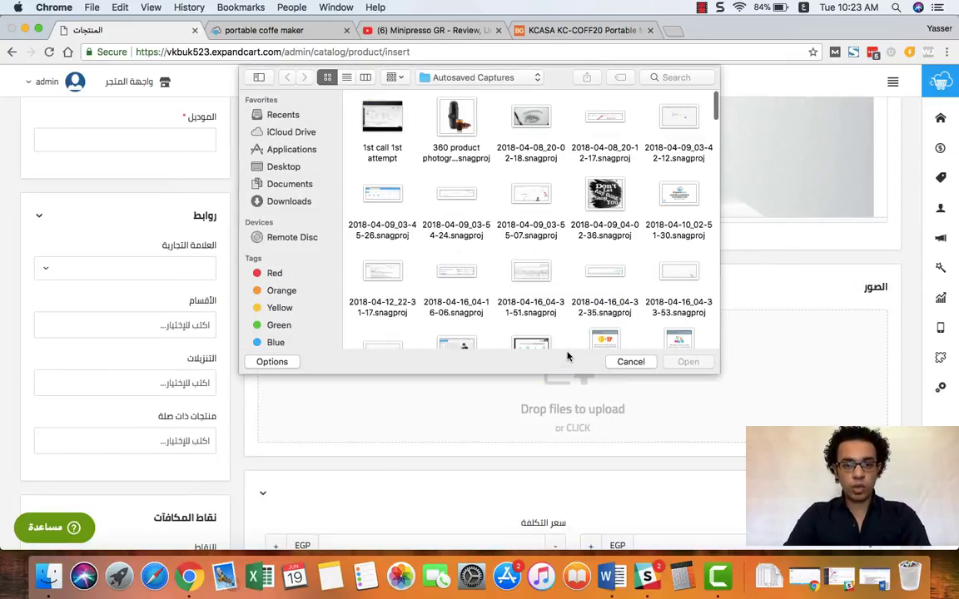
click(383, 218)
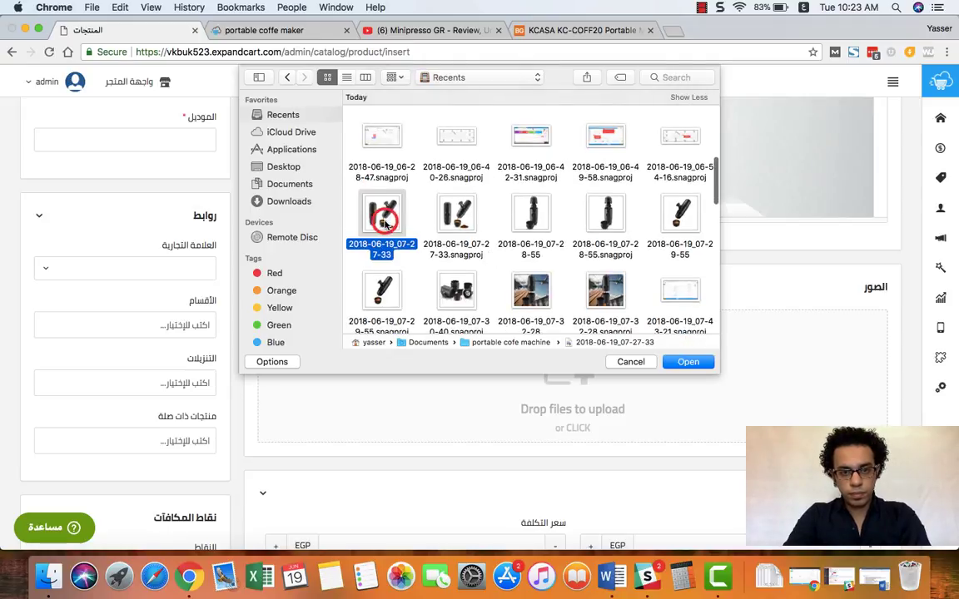
shift+click(457, 215)
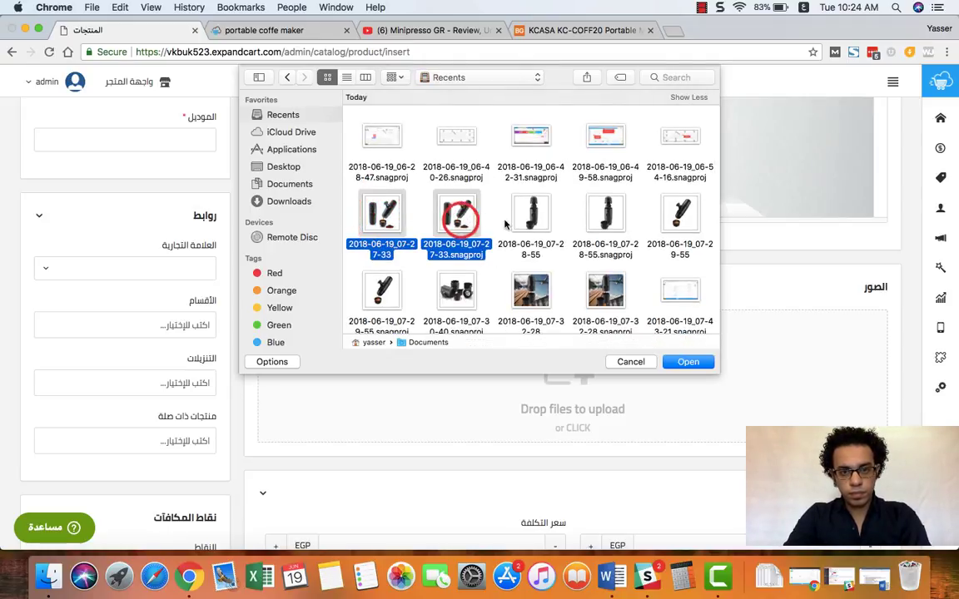
shift+click(533, 215)
shift+click(603, 215)
shift+click(668, 218)
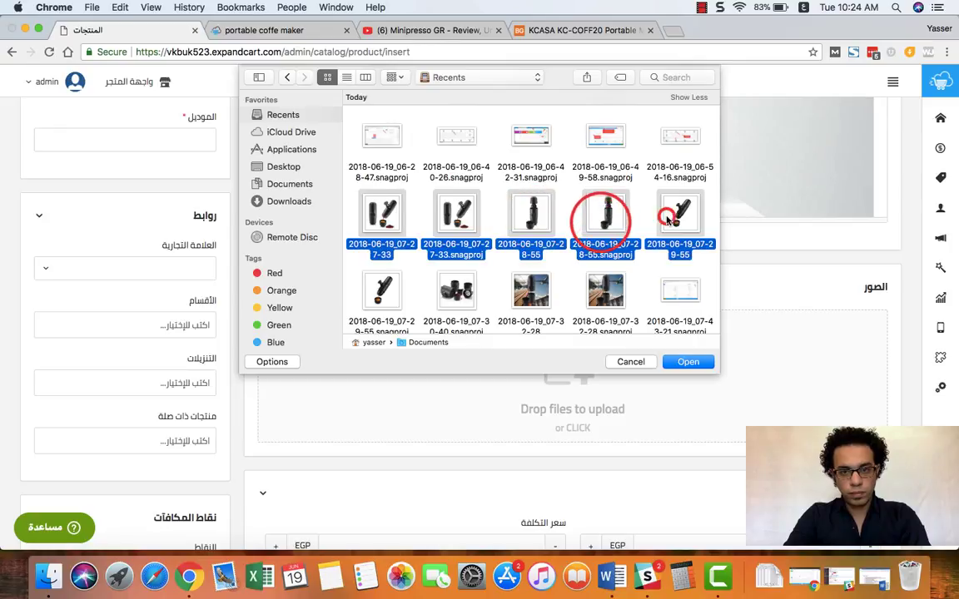
click(679, 364)
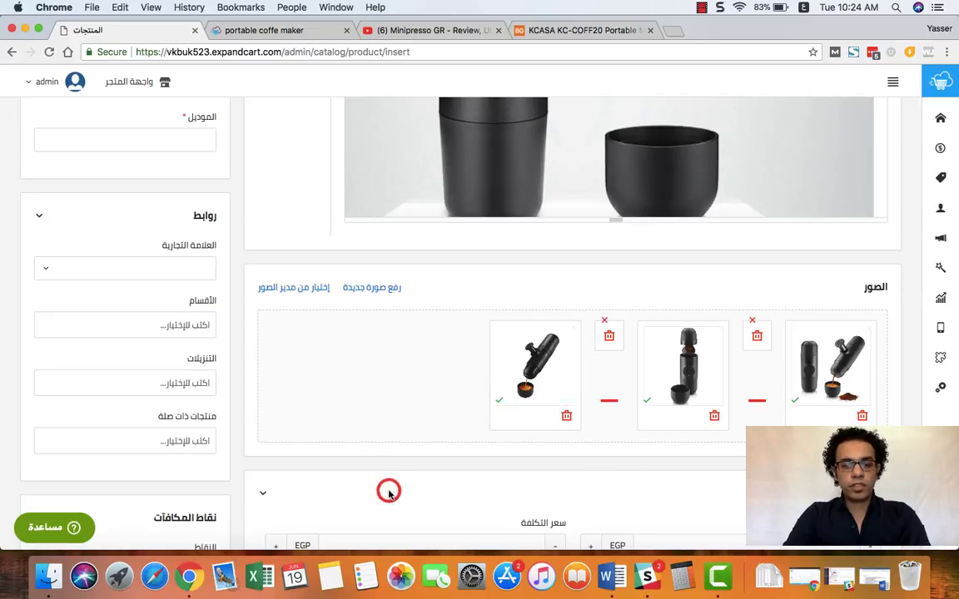
Step: Set the product's price to 1000 EGP and its cost price to 5000 EGP, and check the available tax types
scroll(387, 482, down, 5)
scroll(388, 495, down, 2)
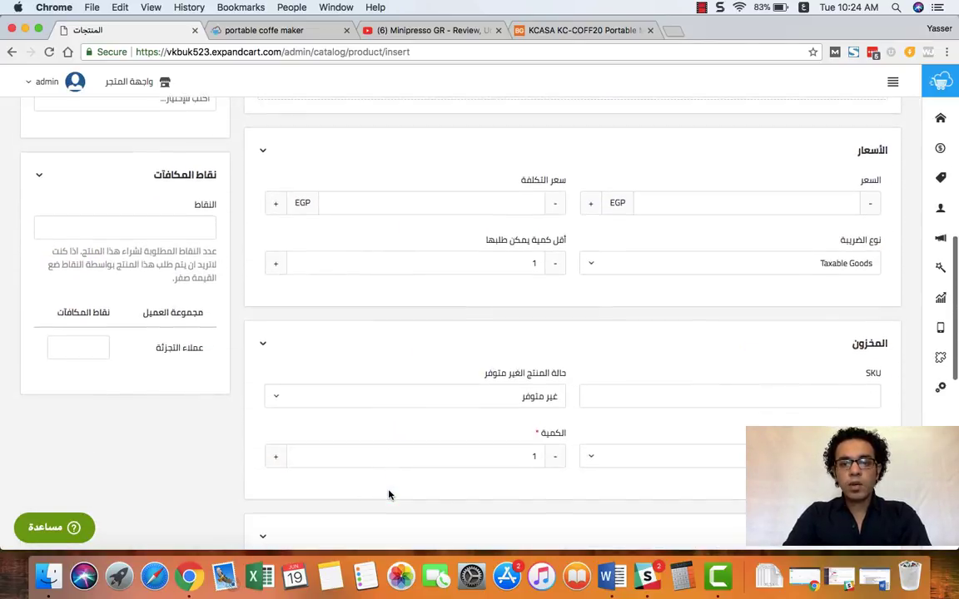
click(816, 181)
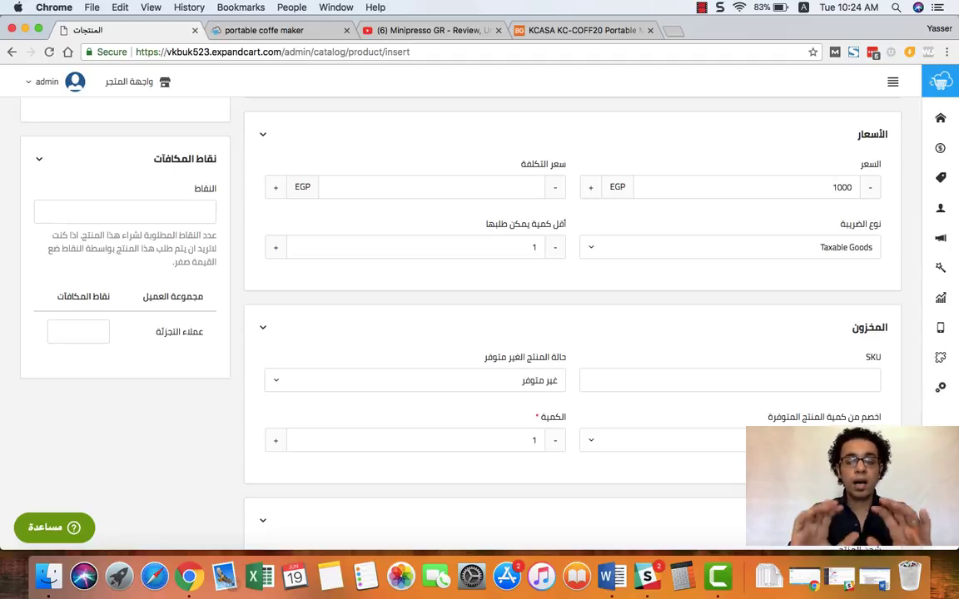
click(456, 183)
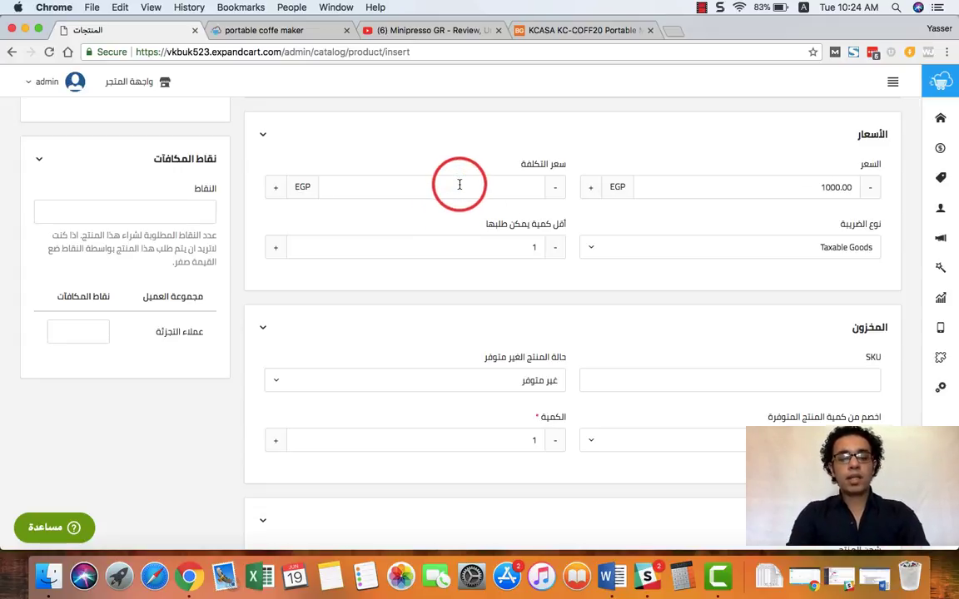
text(5000)
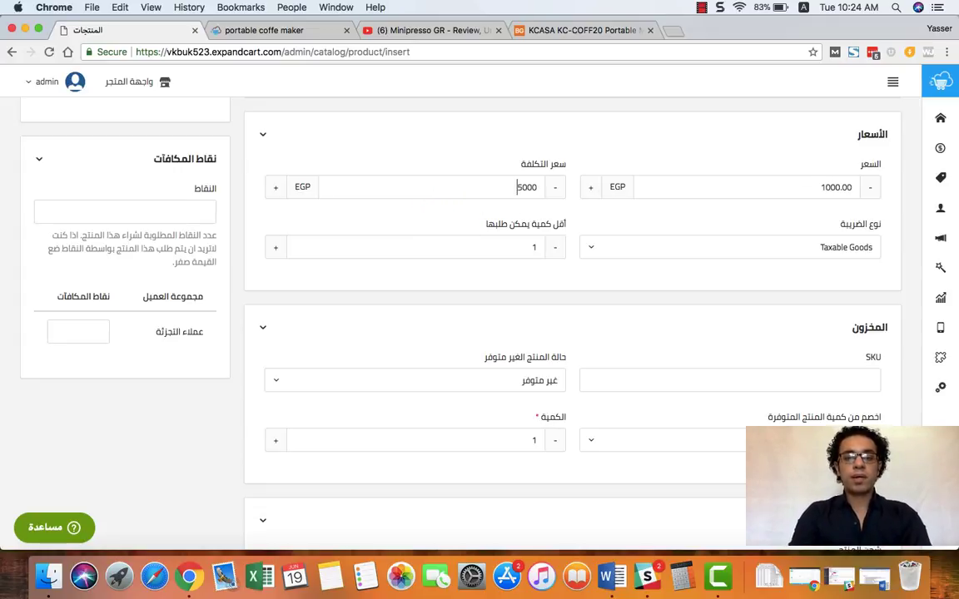
click(725, 253)
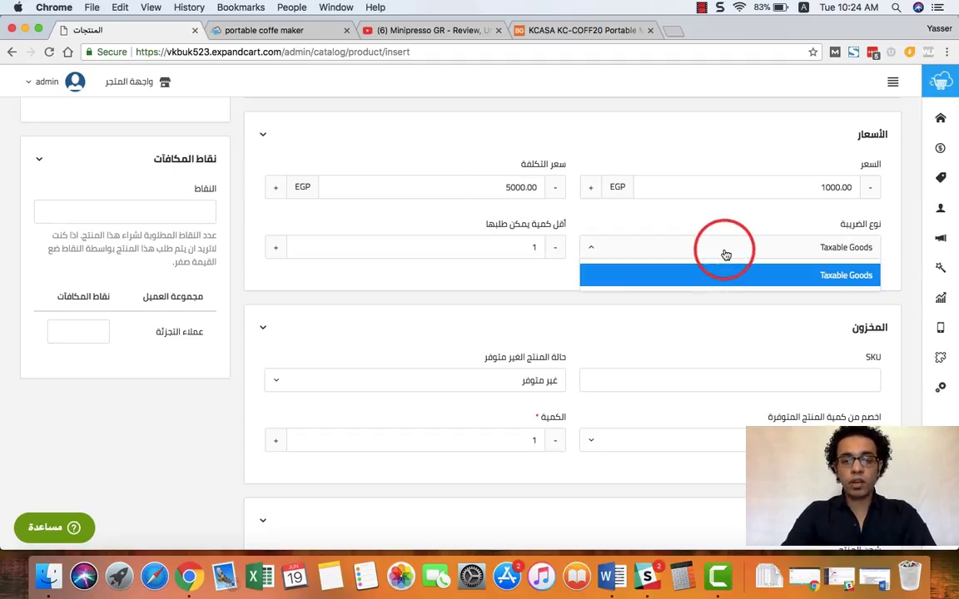
click(725, 253)
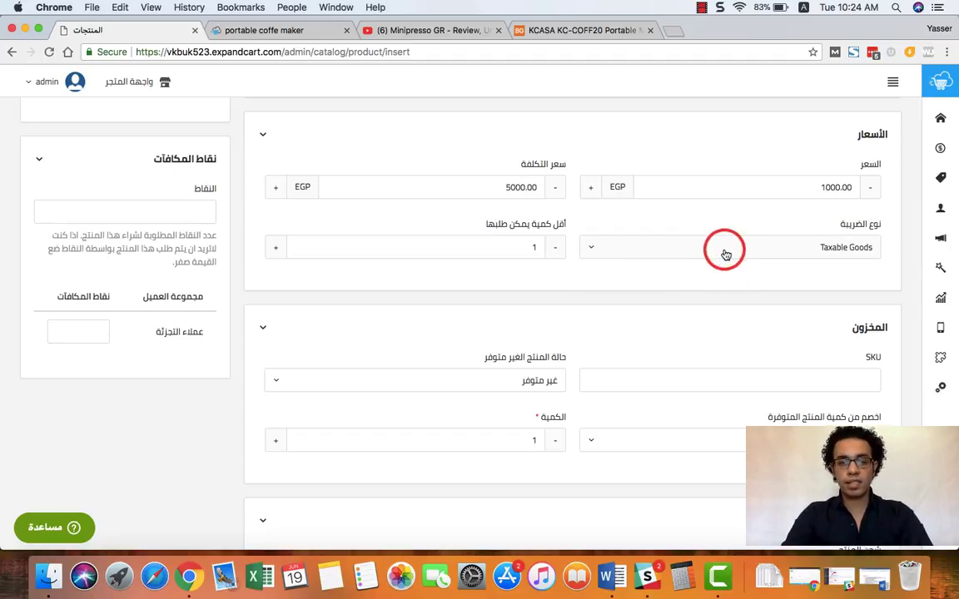
Step: Try a minimum order quantity of 5 and set it back to 1
click(516, 247)
drag(516, 247, 542, 248)
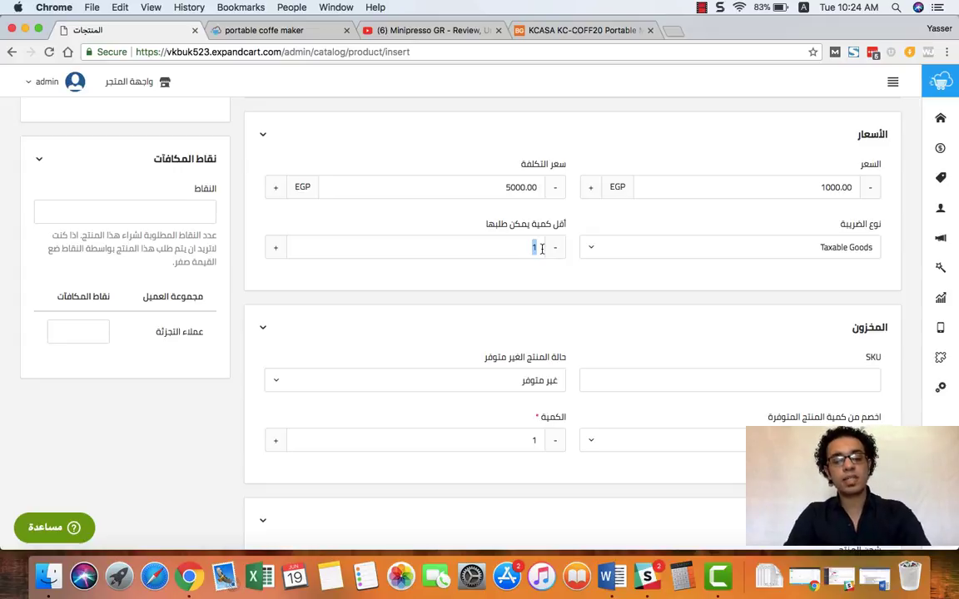
click(526, 252)
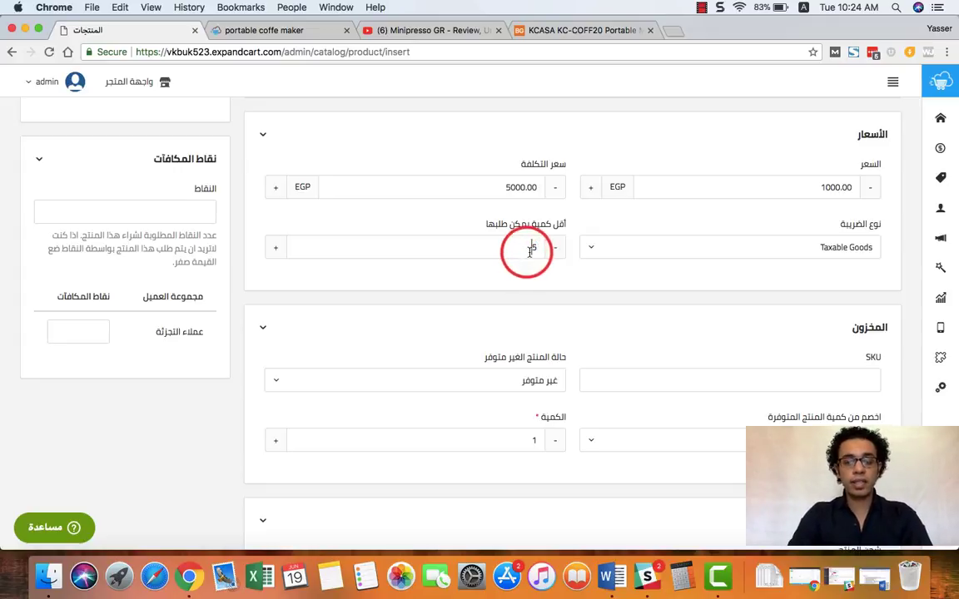
double_click(534, 249)
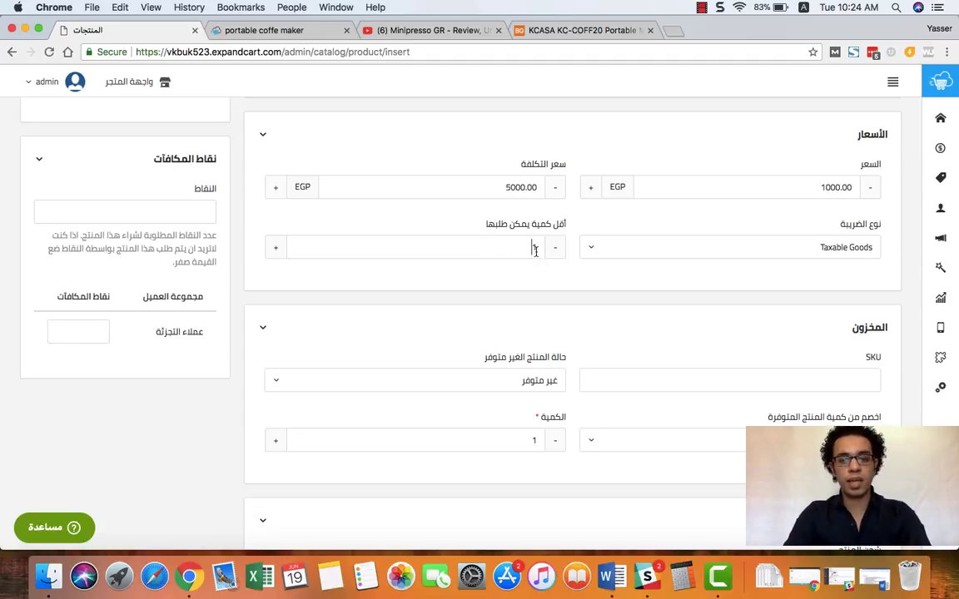
text(1)
click(520, 275)
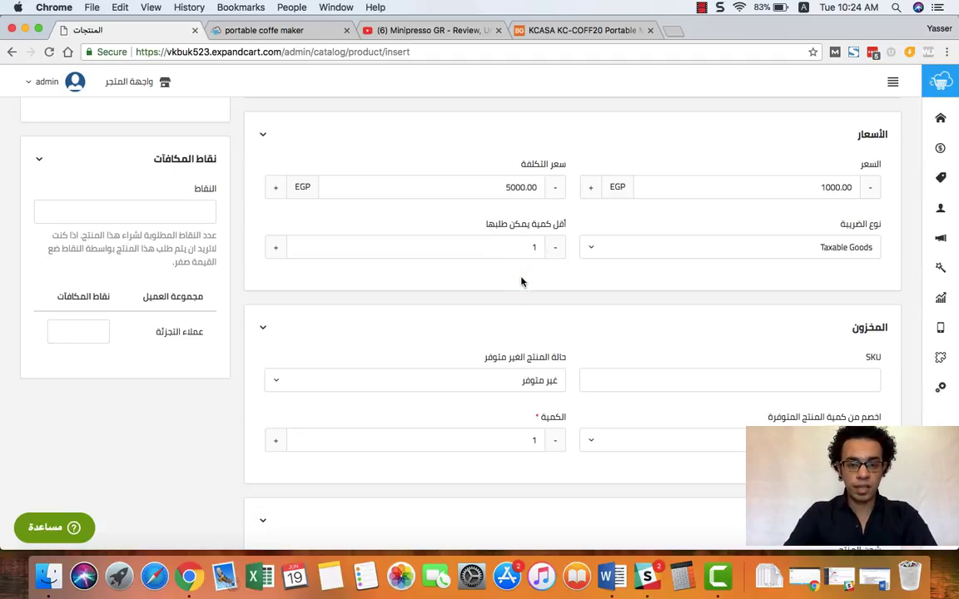
Step: Set the product's stock quantity to 10 in the inventory section
scroll(521, 281, down, 3)
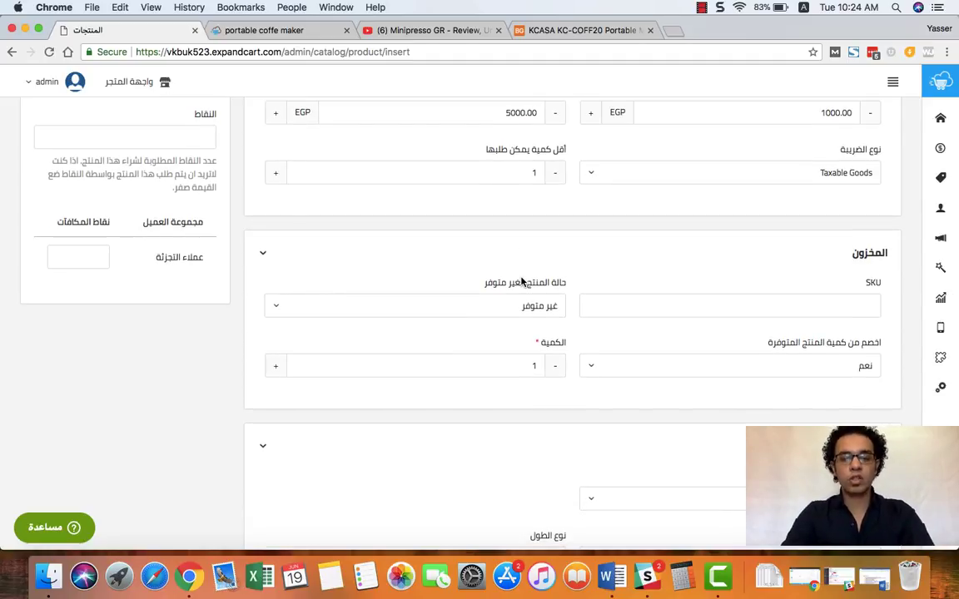
scroll(521, 282, down, 2)
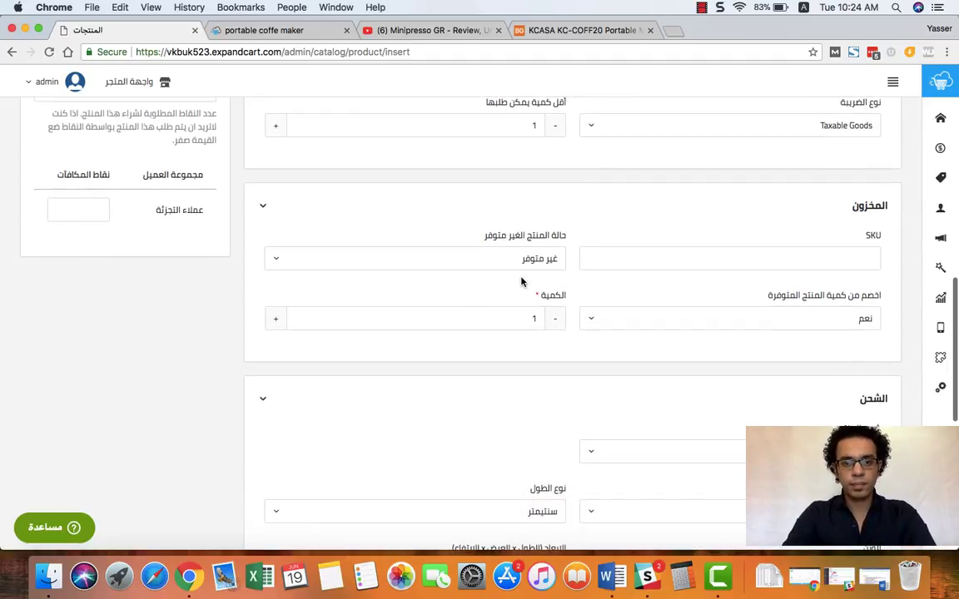
scroll(521, 281, down, 2)
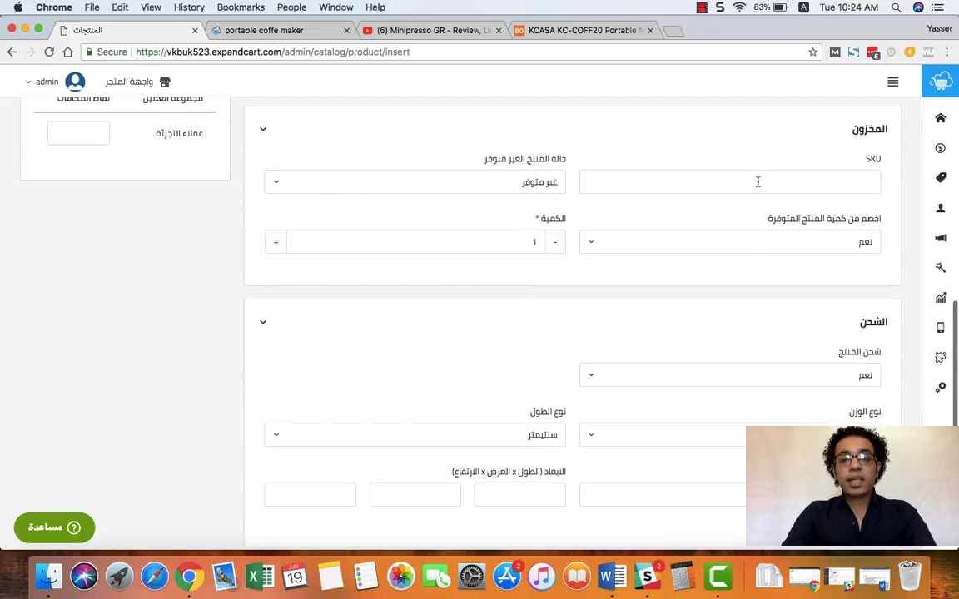
click(754, 182)
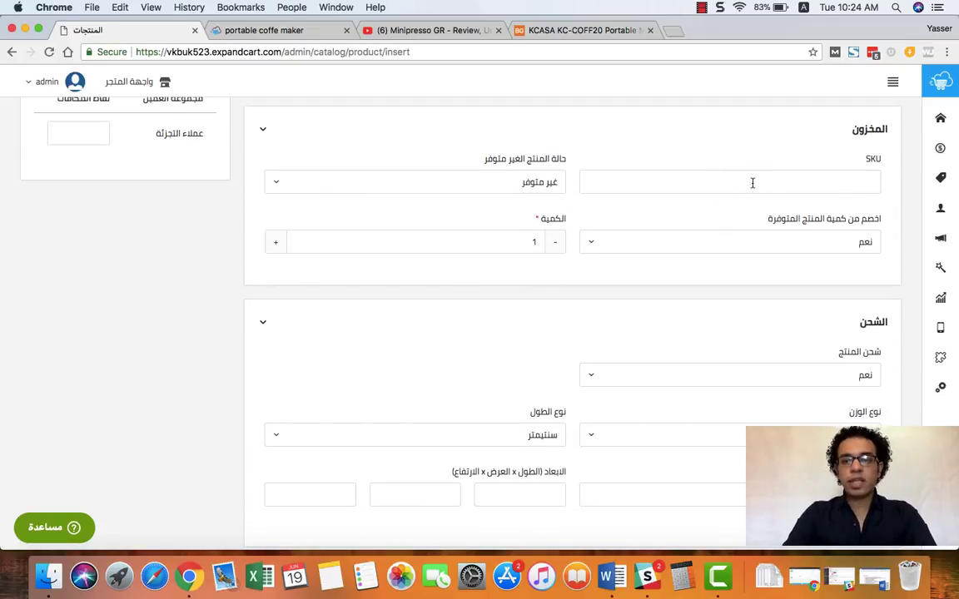
click(521, 239)
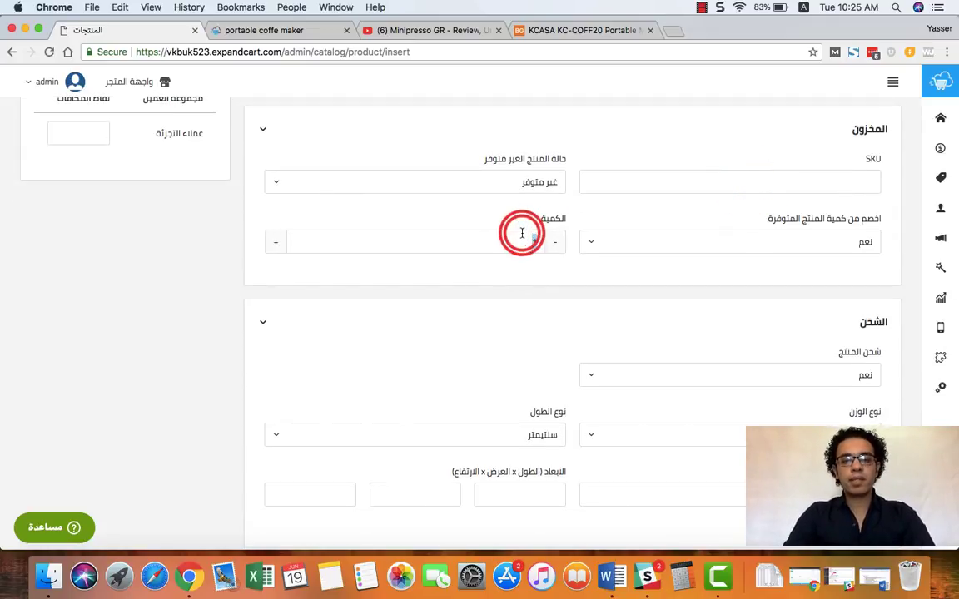
text(0)
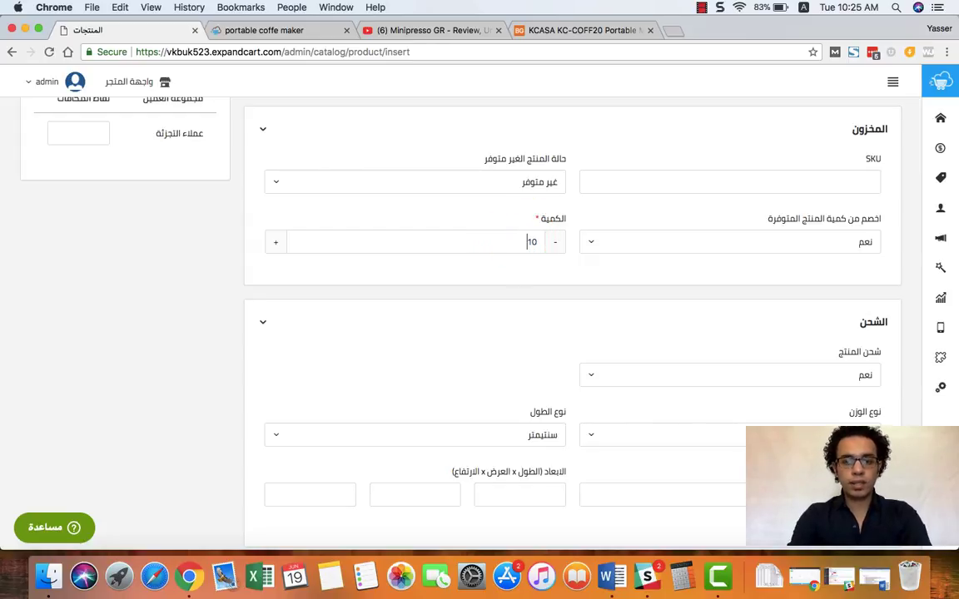
click(531, 305)
Step: Examine the status options offered for when the product is out of stock
click(503, 182)
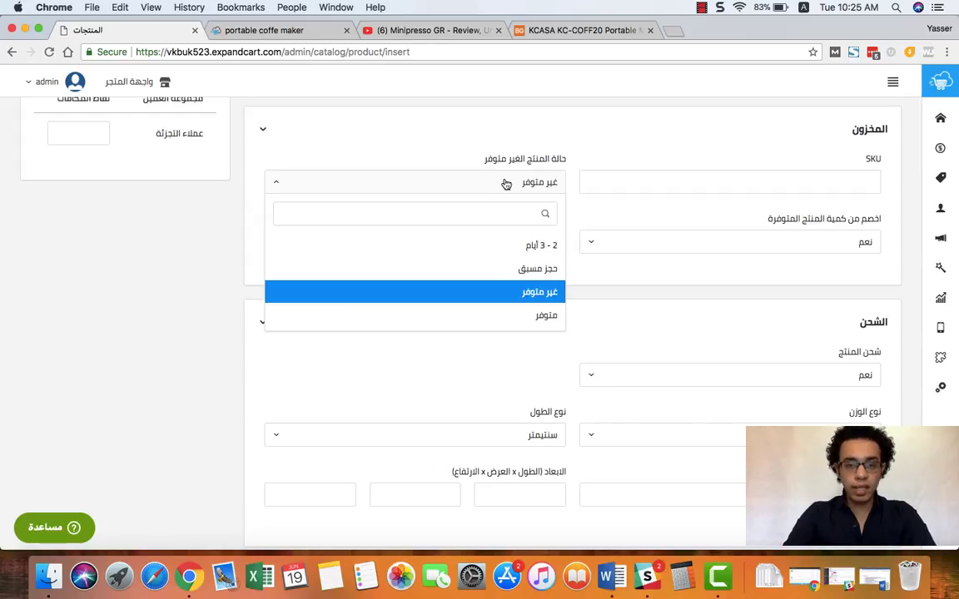
click(504, 183)
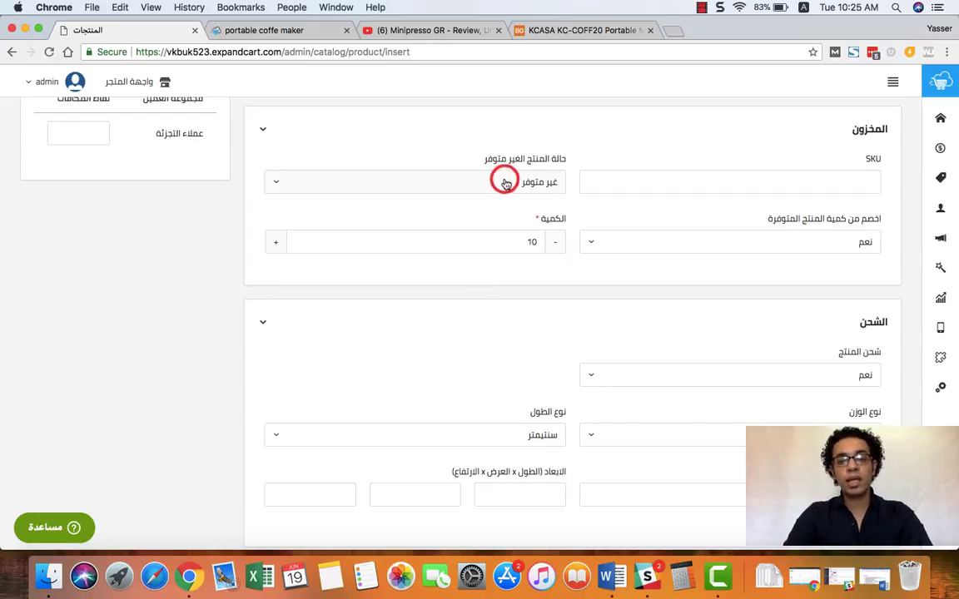
double_click(528, 239)
click(524, 182)
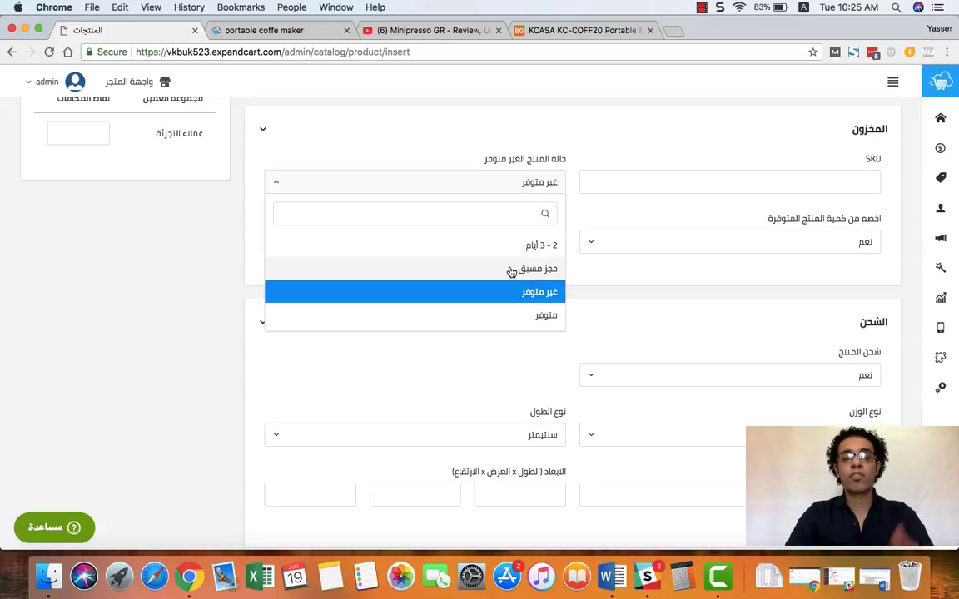
click(574, 151)
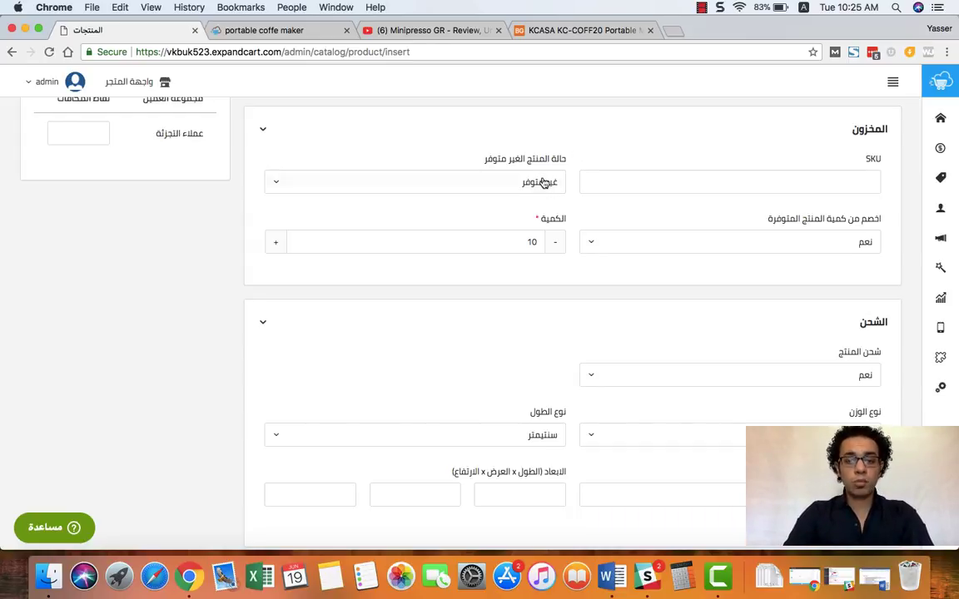
click(491, 167)
click(593, 167)
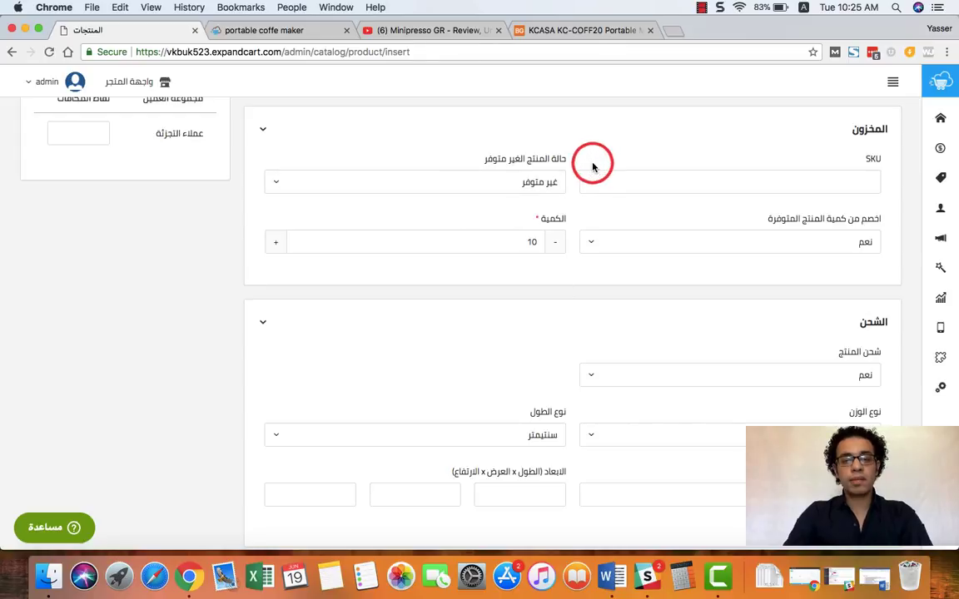
Step: Examine the weight and dimension fields in the product's shipping section
scroll(582, 289, down, 5)
scroll(582, 290, down, 1)
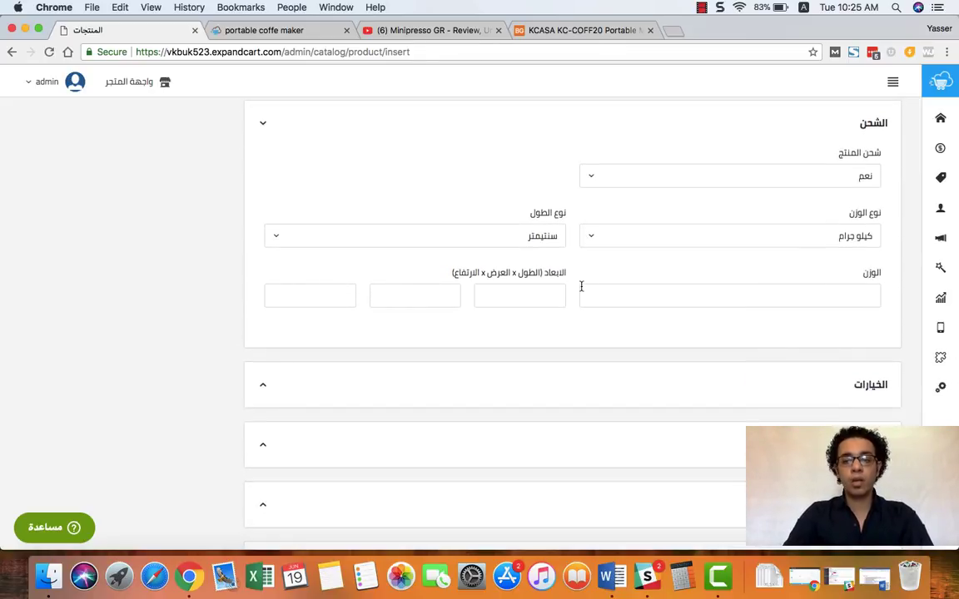
click(581, 288)
click(537, 294)
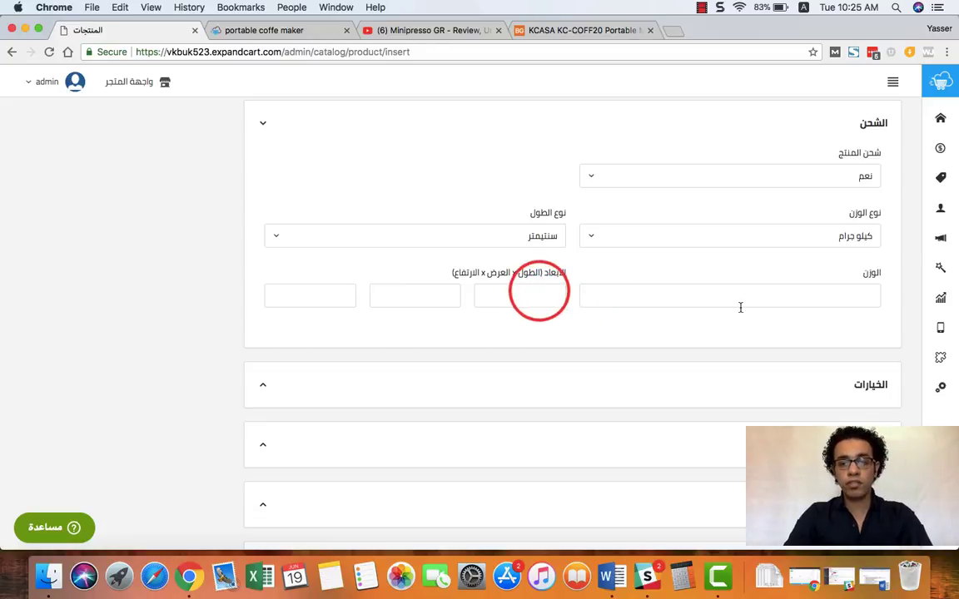
click(743, 291)
click(552, 287)
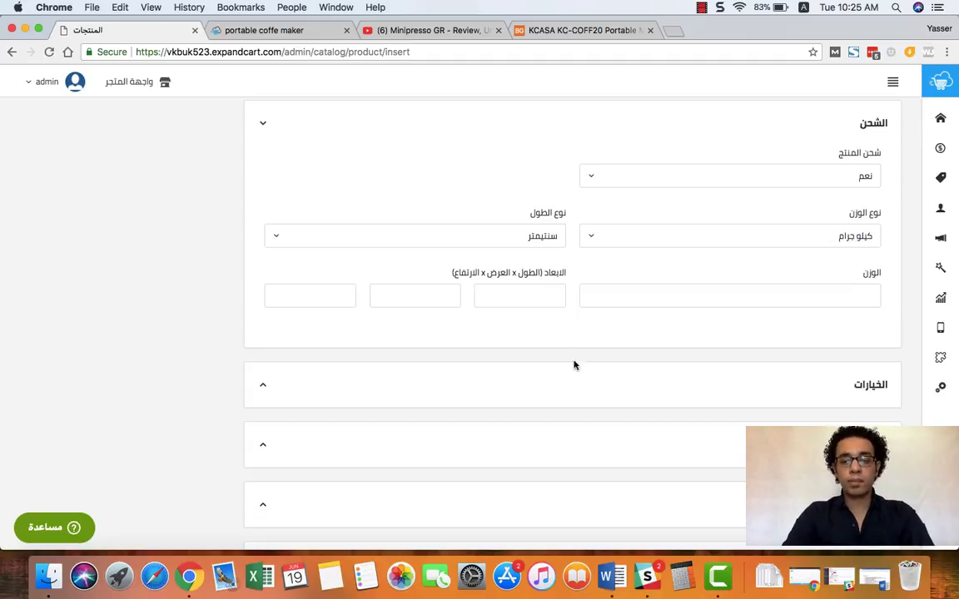
Step: Expand the product options section (الخيارات) and go back to the product's name and description
scroll(621, 398, down, 3)
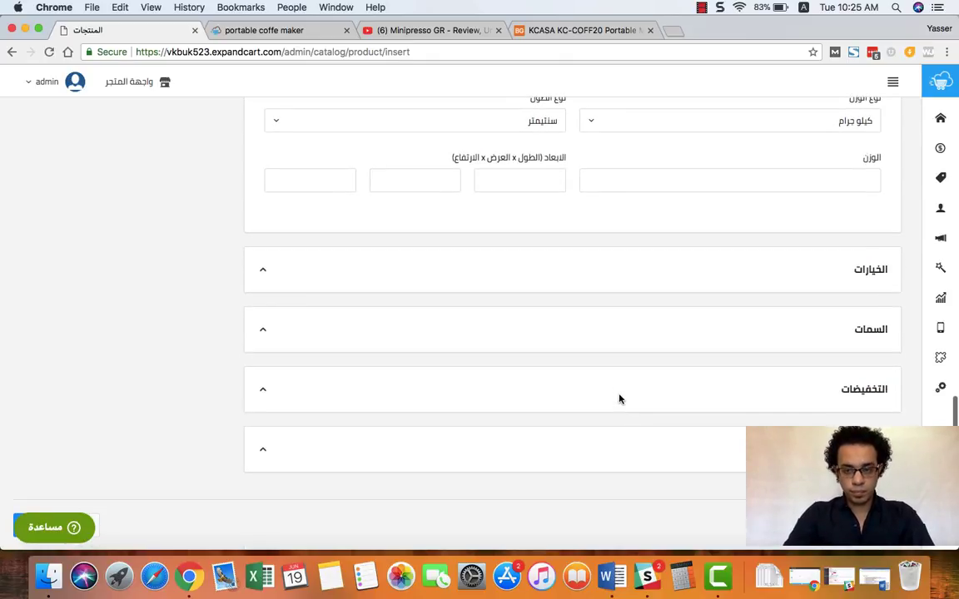
click(263, 268)
scroll(594, 340, down, 1)
scroll(594, 340, down, 1)
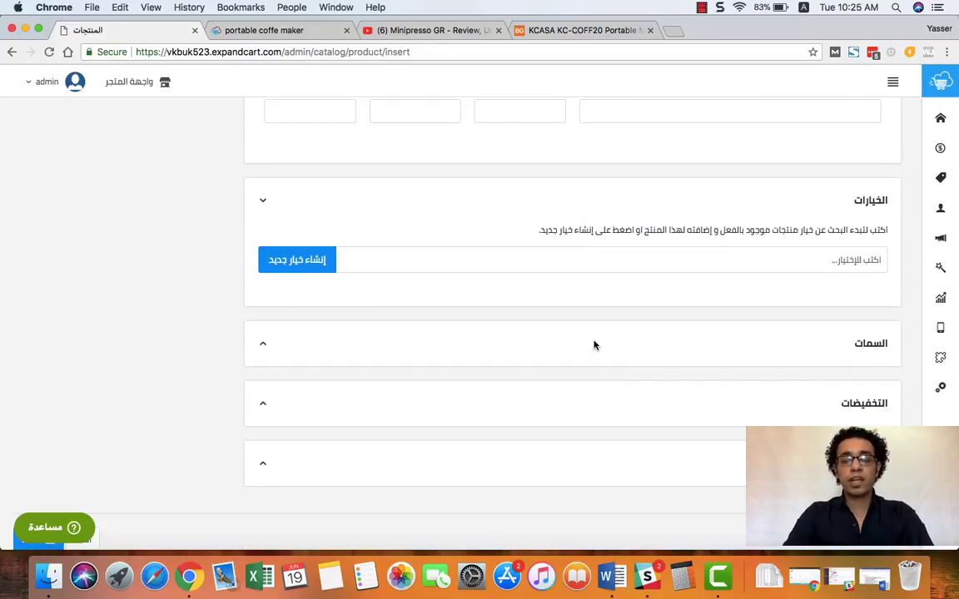
scroll(593, 343, up, 15)
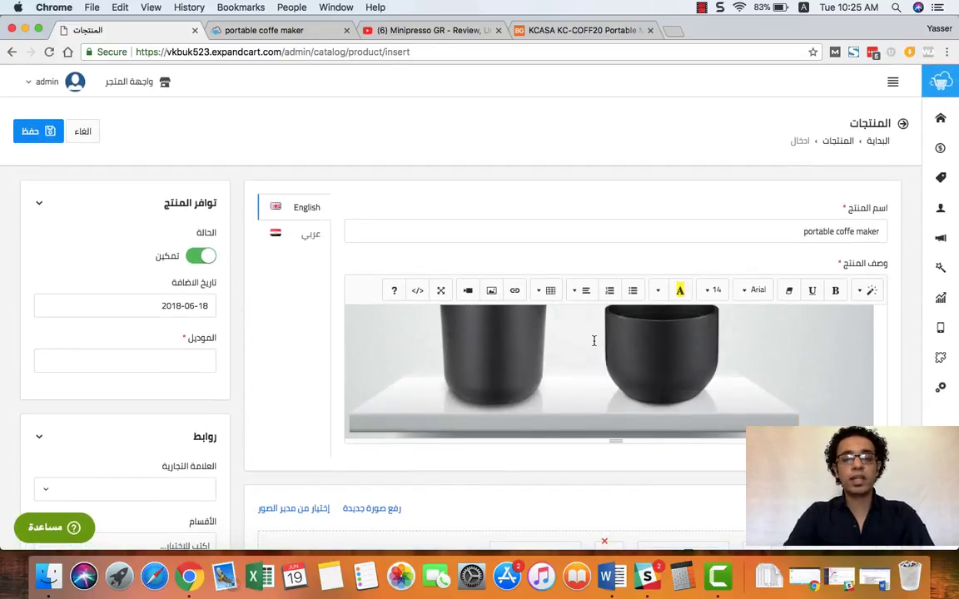
scroll(594, 341, down, 3)
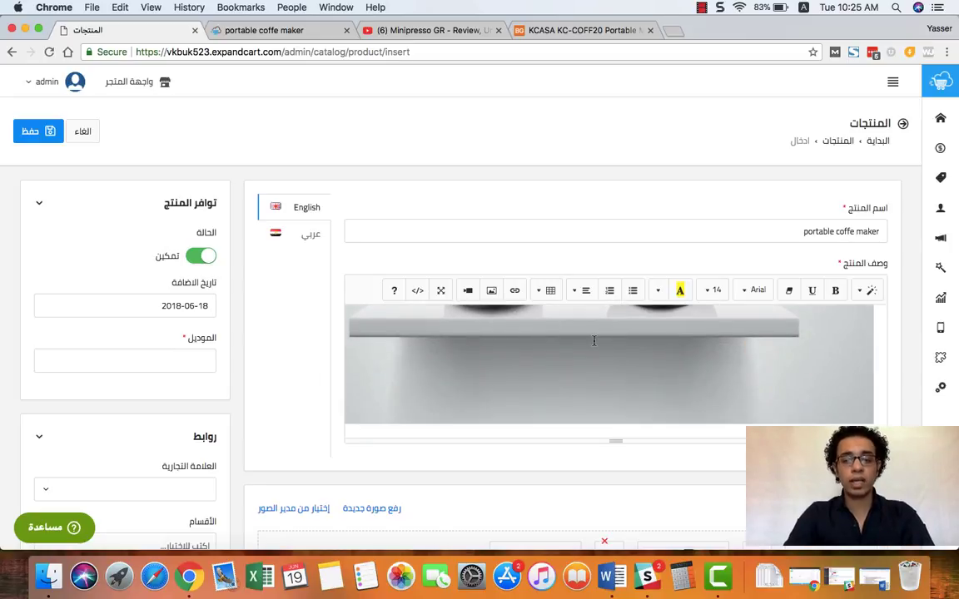
Step: Find the existing size option (المقاس) in the product options section and add it to the product
scroll(452, 491, down, 5)
scroll(452, 491, down, 20)
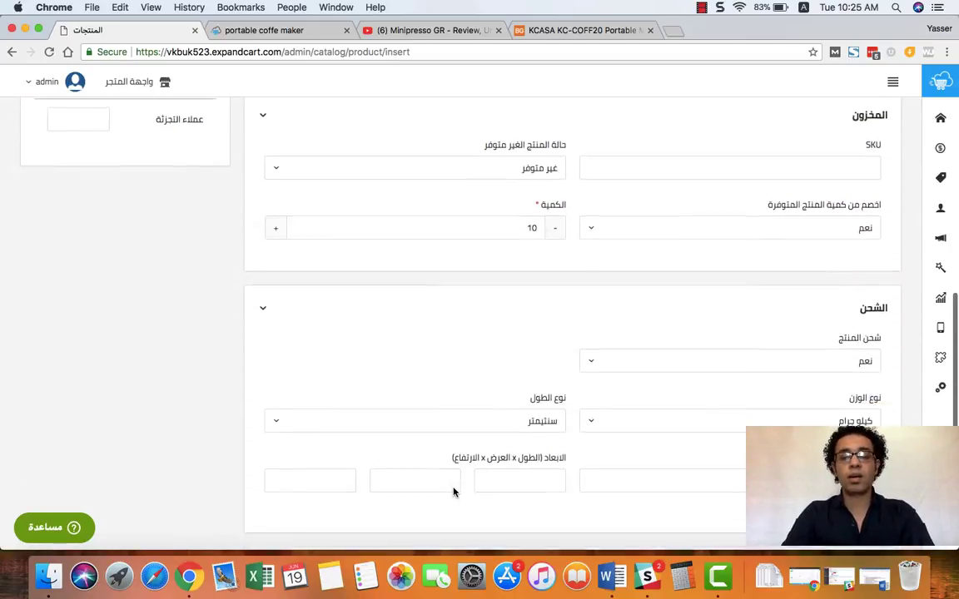
scroll(452, 491, down, 2)
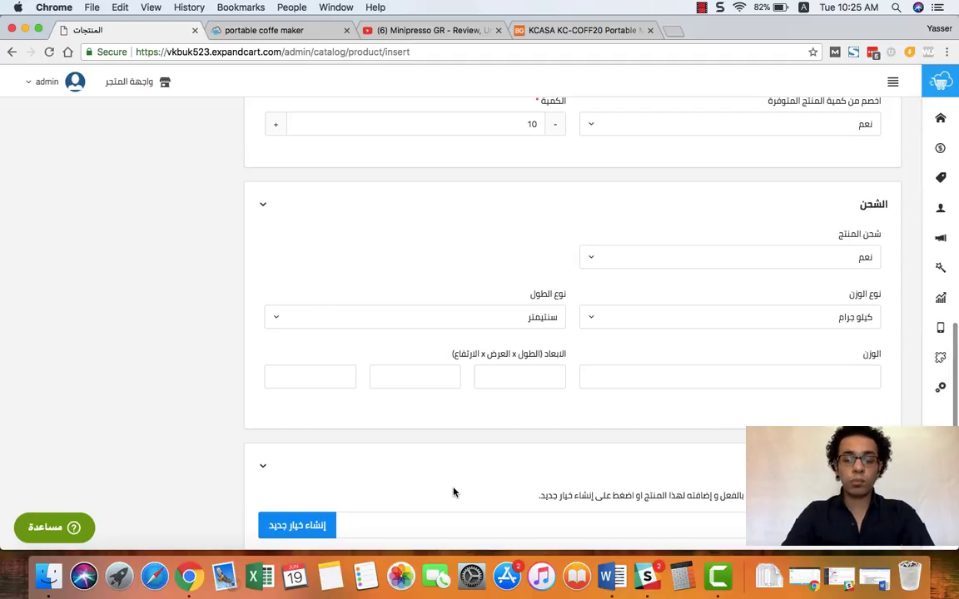
scroll(452, 491, down, 5)
scroll(453, 492, down, 4)
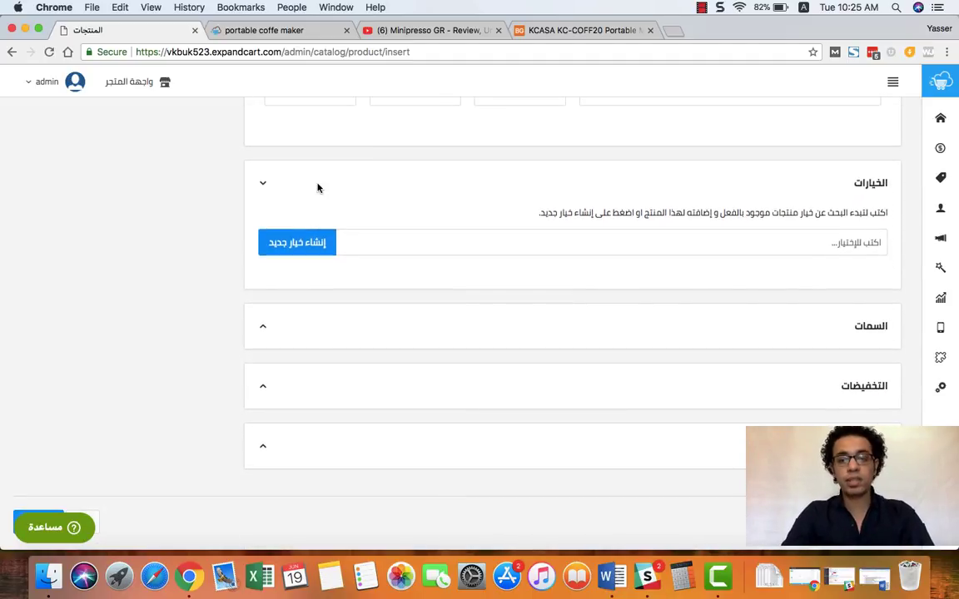
click(707, 240)
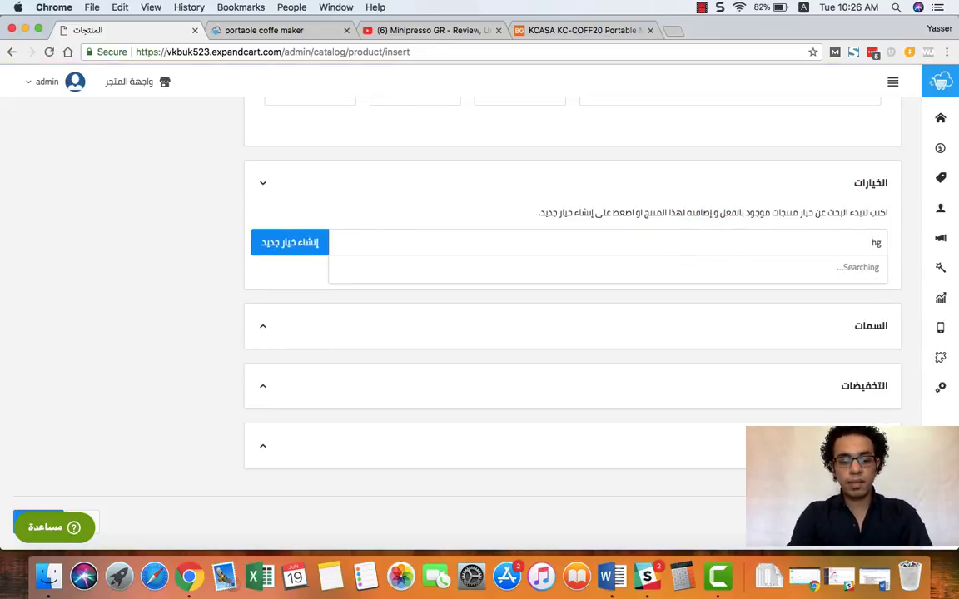
text(المقا)
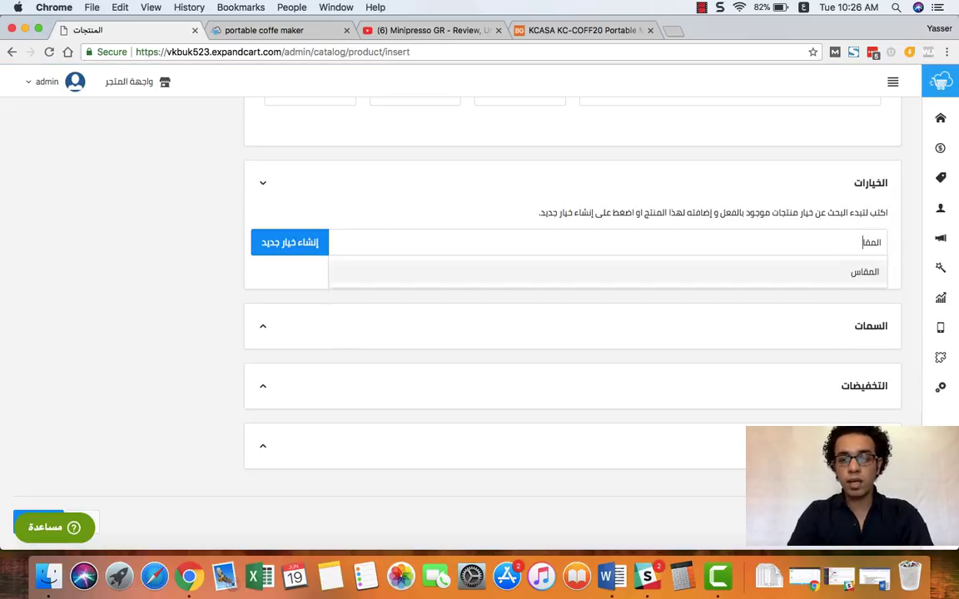
click(799, 274)
Step: Remove every value of the size option except S and L, and save the changes
scroll(532, 331, down, 10)
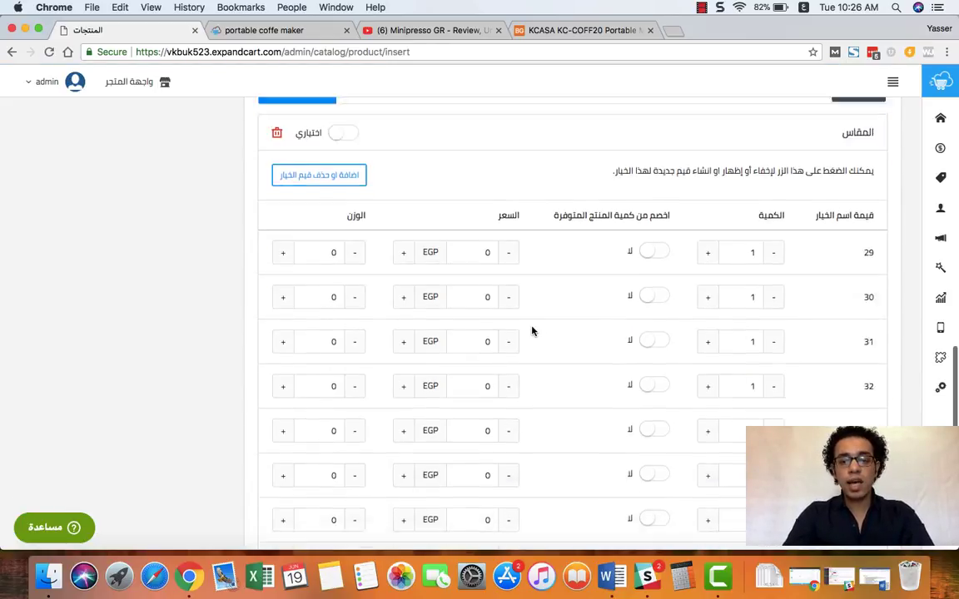
scroll(531, 331, up, 2)
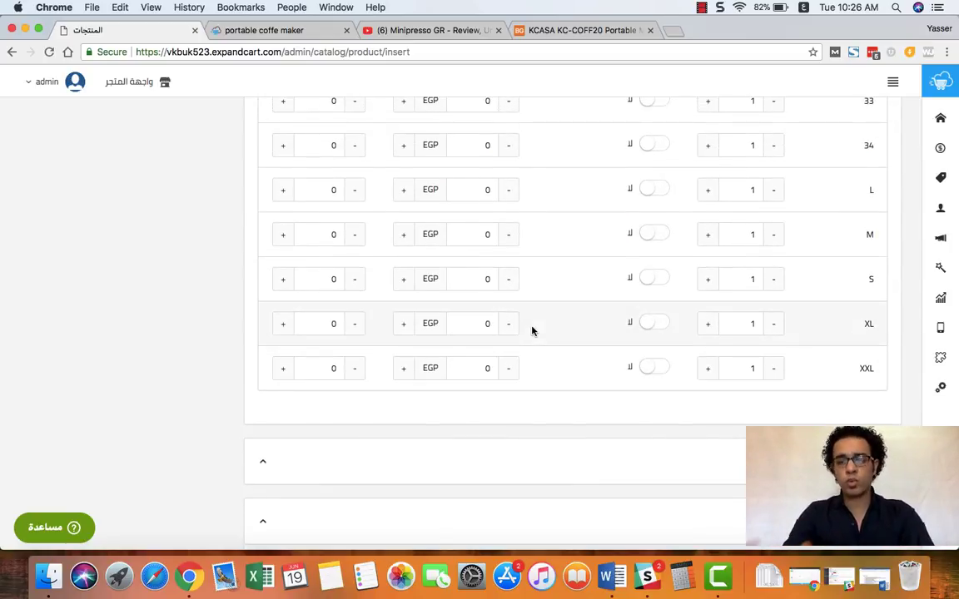
scroll(532, 331, up, 10)
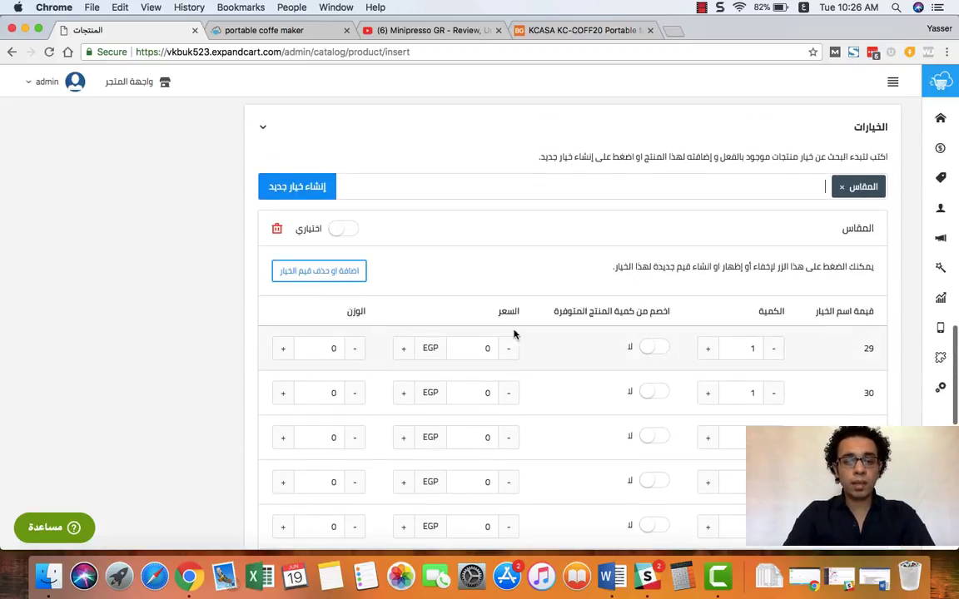
click(333, 277)
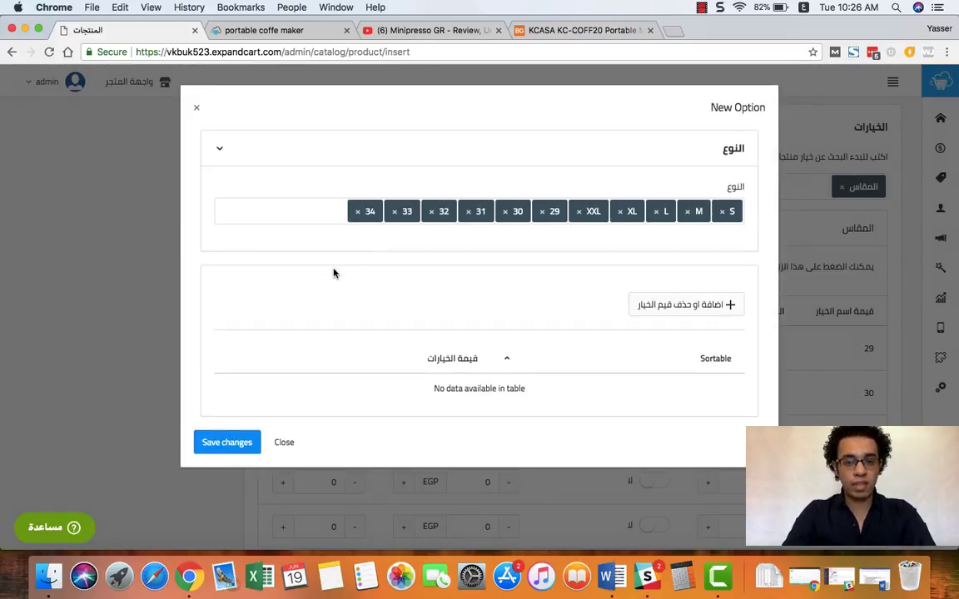
click(358, 212)
click(395, 211)
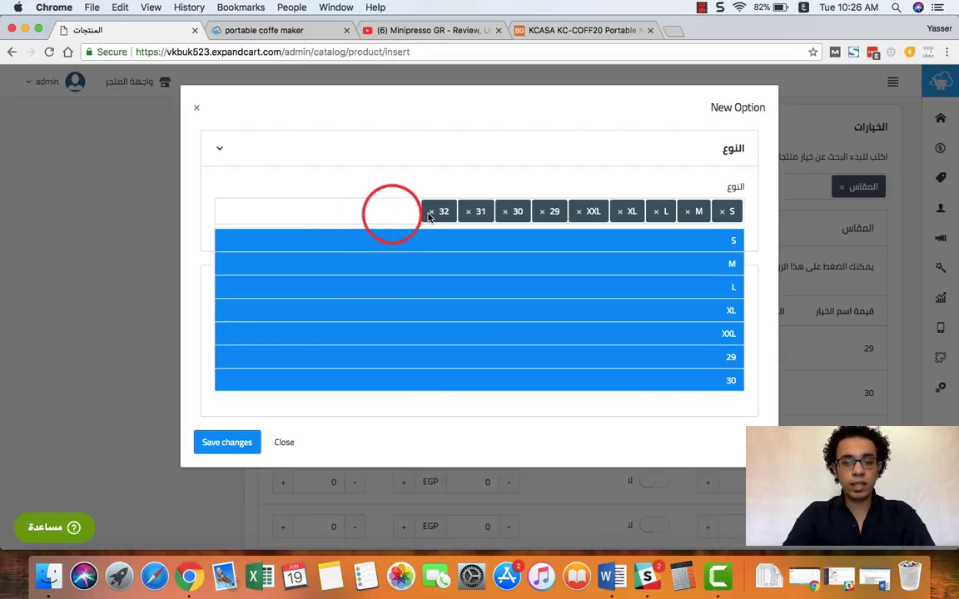
click(431, 212)
key(BackSpace)
key(BackSpace)
key(BackSpace)
key(BackSpace)
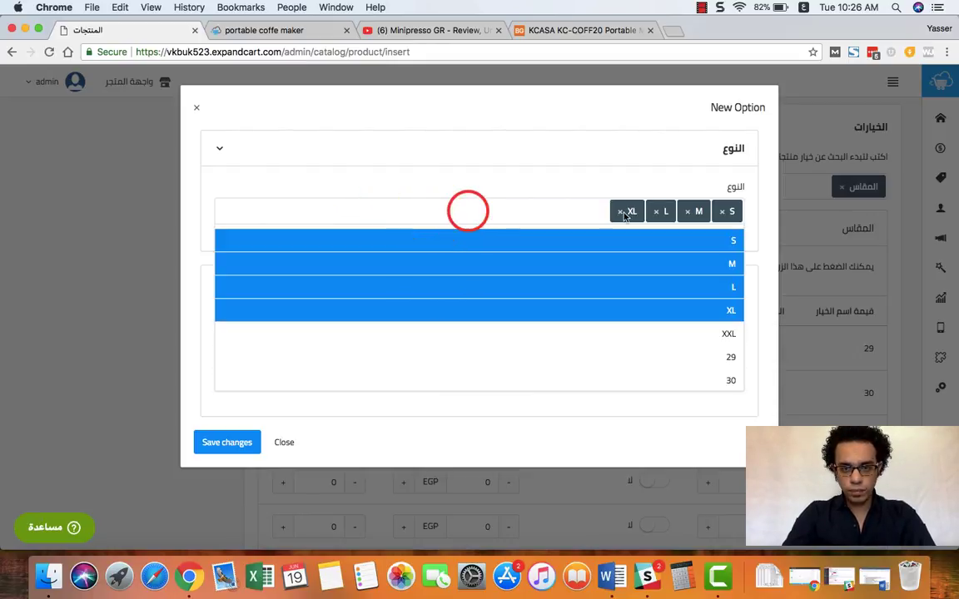
key(BackSpace)
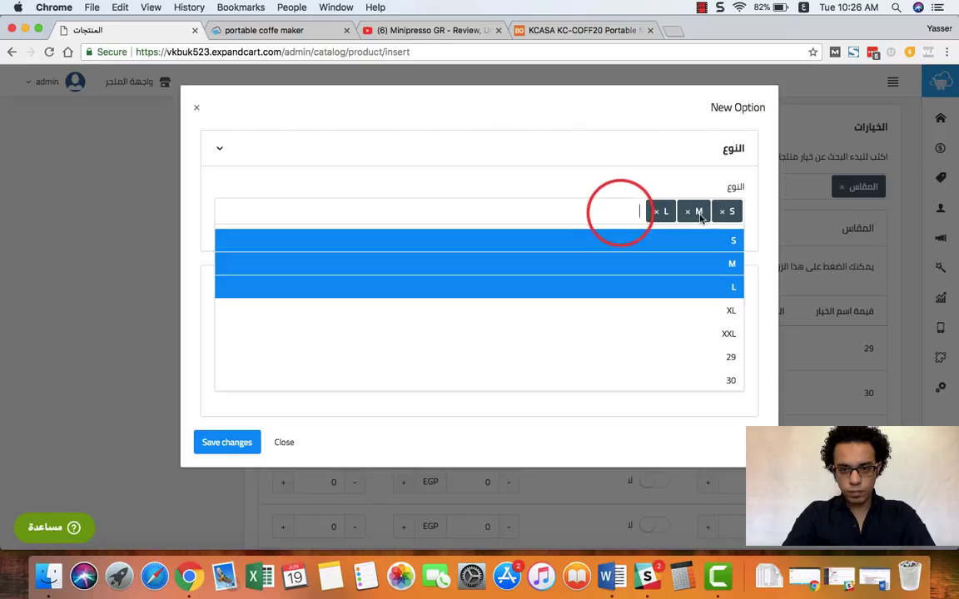
key(BackSpace)
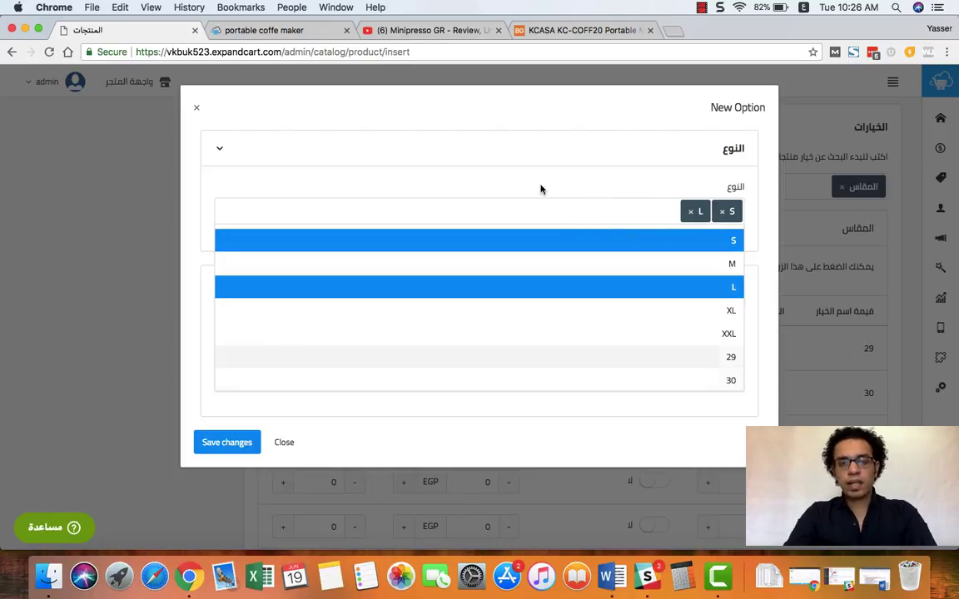
click(240, 448)
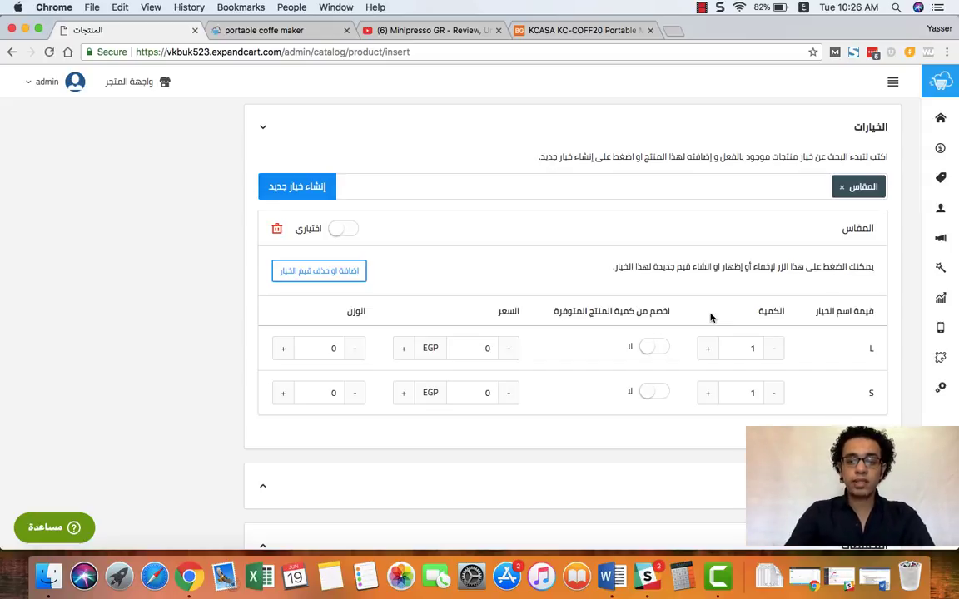
Step: Set the price of the L size value to 200 EGP
click(455, 350)
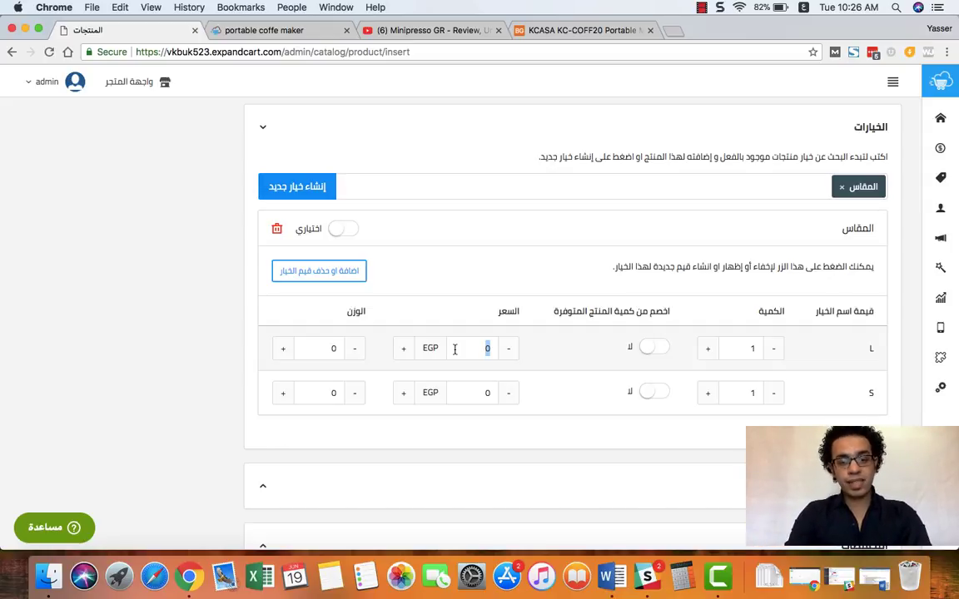
text(٢٠٠)
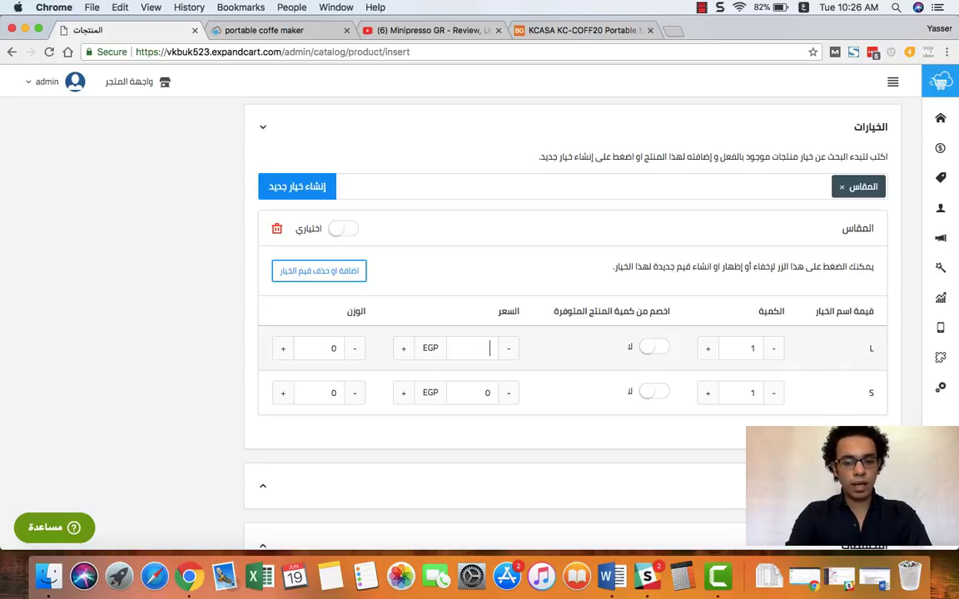
text(200)
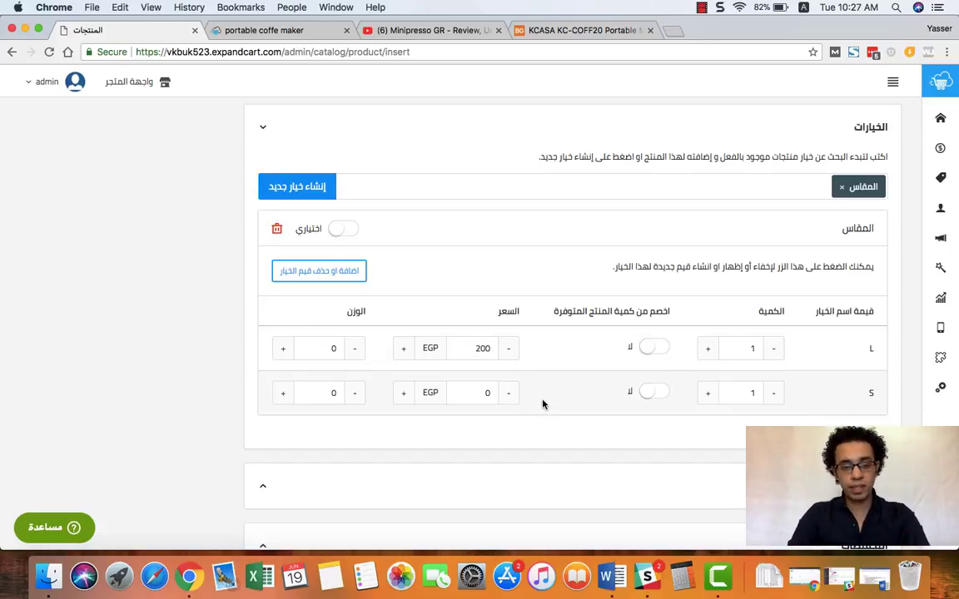
click(516, 429)
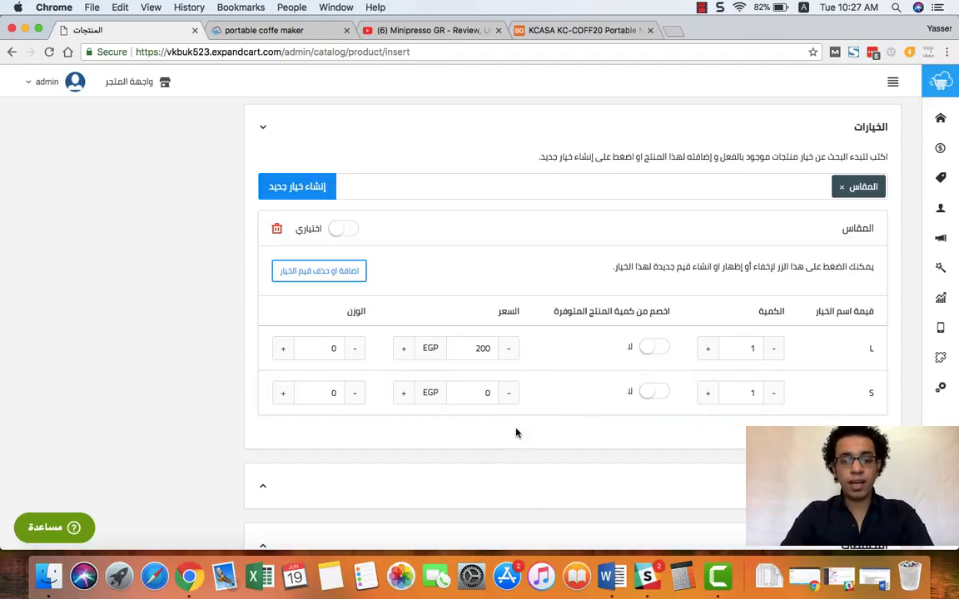
Step: Set the quantity of both the L and S size values to 5
click(325, 349)
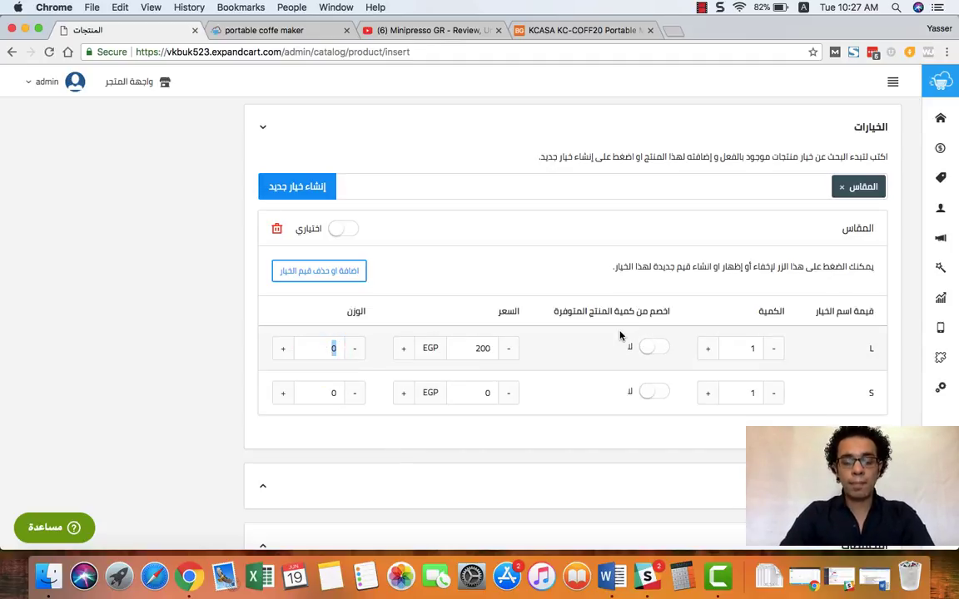
click(752, 349)
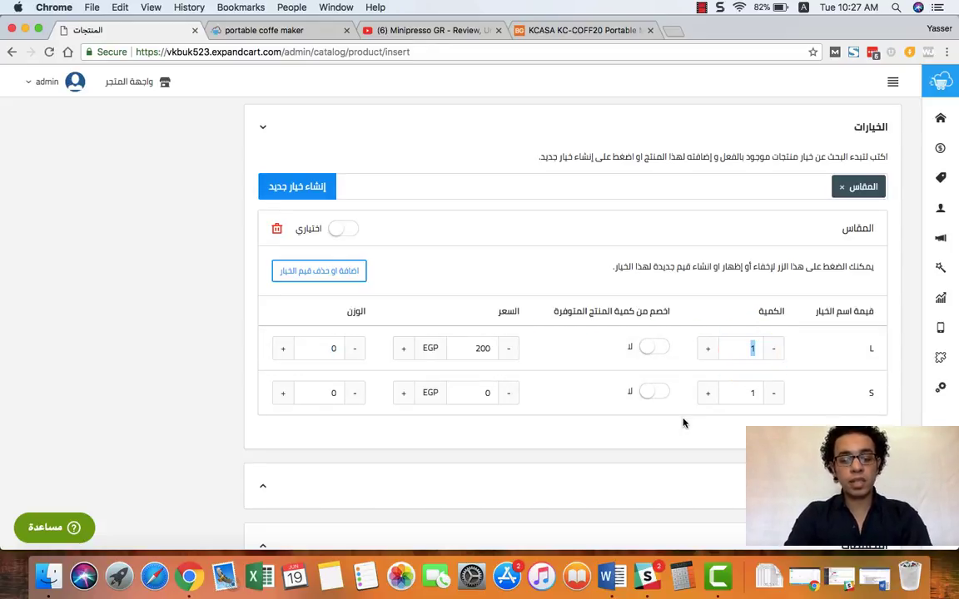
text(5)
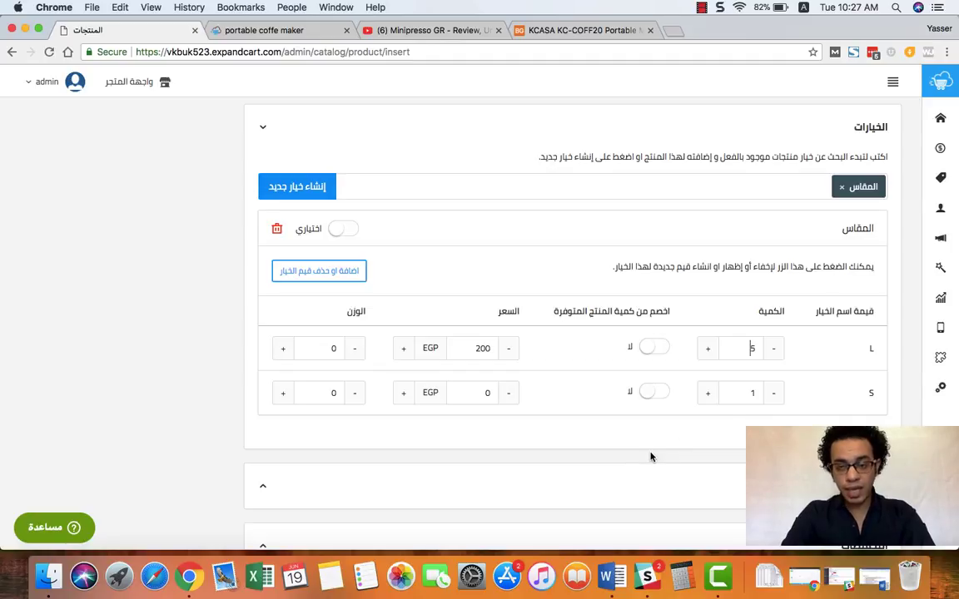
double_click(751, 392)
text(5)
click(618, 421)
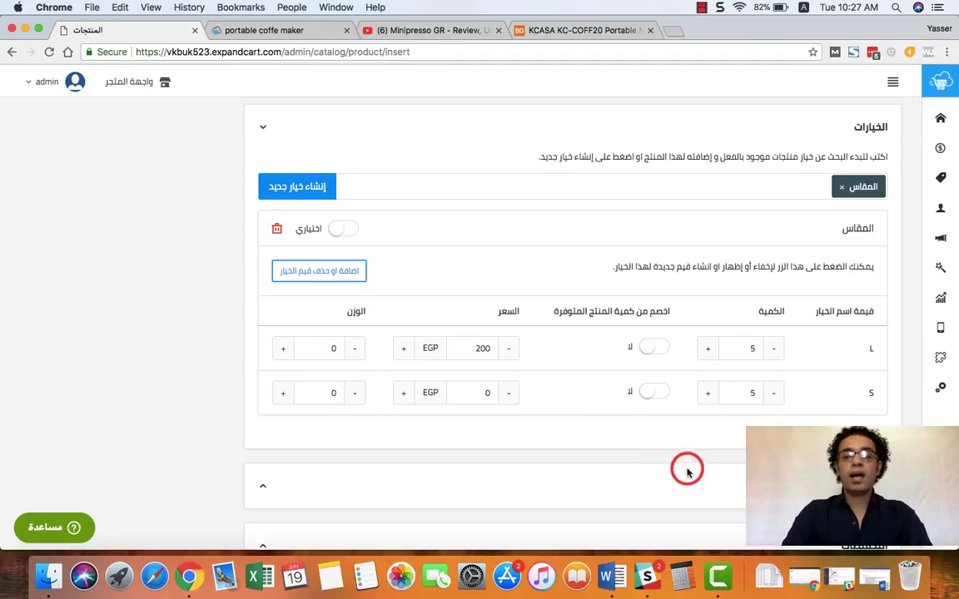
Step: Expand the product attributes section (السمات) to examine its fields
scroll(263, 304, down, 5)
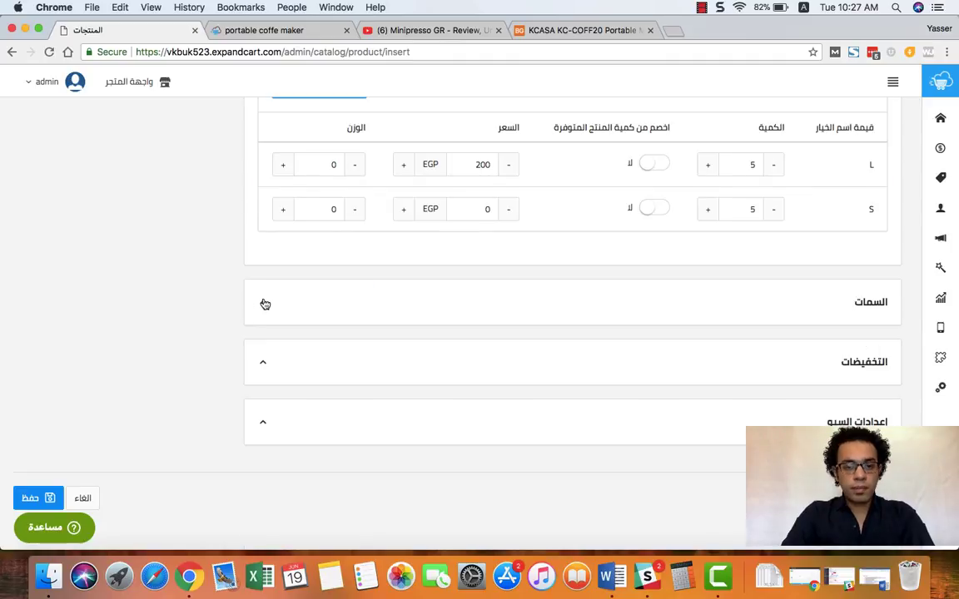
click(264, 300)
scroll(414, 347, down, 4)
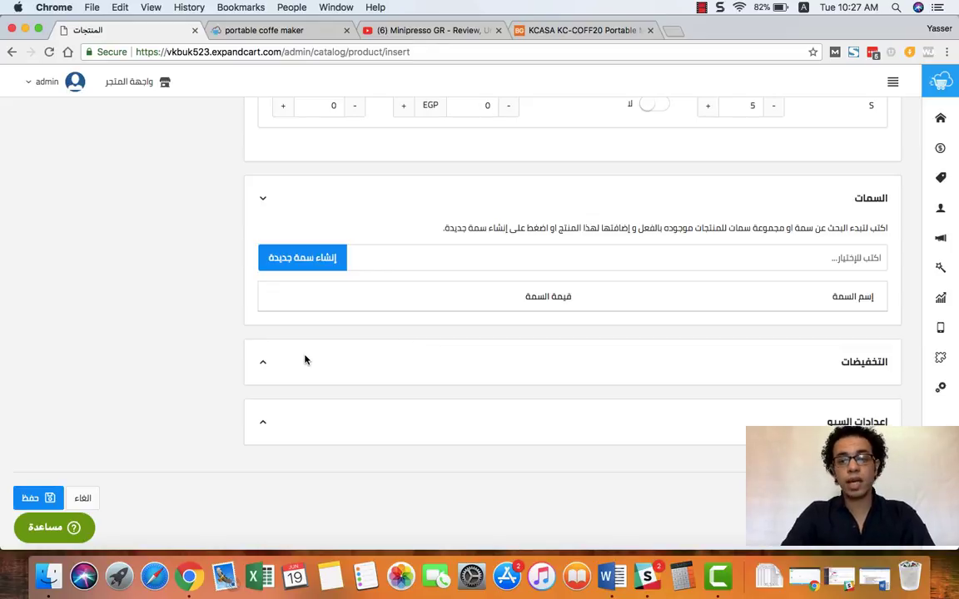
Step: Add a new discount in the discounts section (التخفيضات) with a price of 900 EGP
click(263, 362)
scroll(528, 366, down, 2)
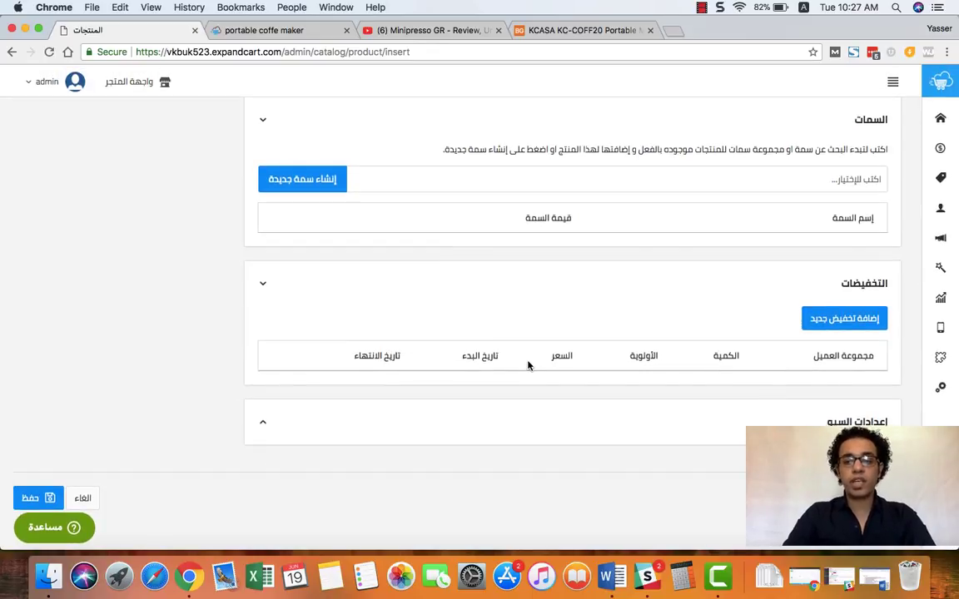
click(843, 320)
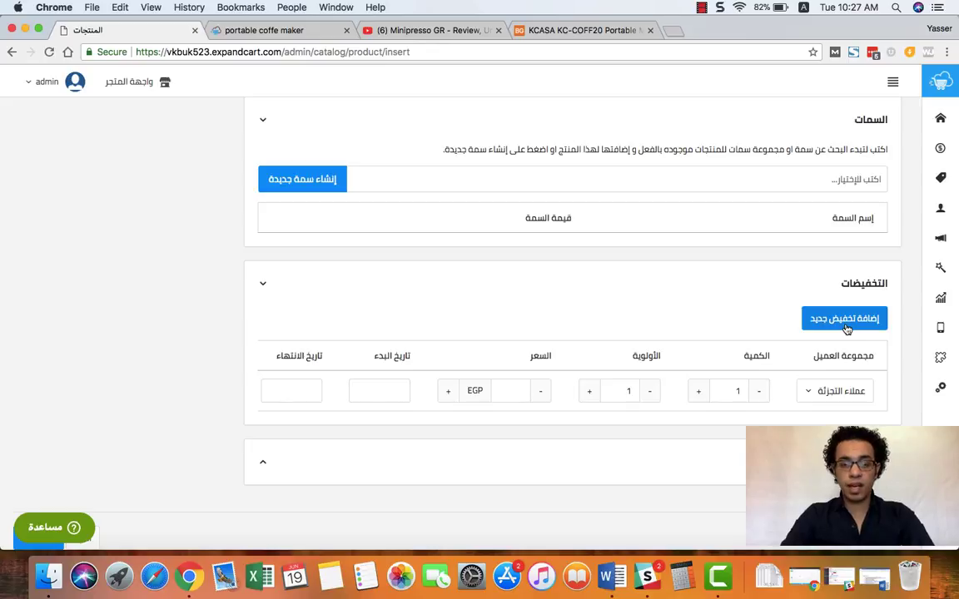
click(510, 392)
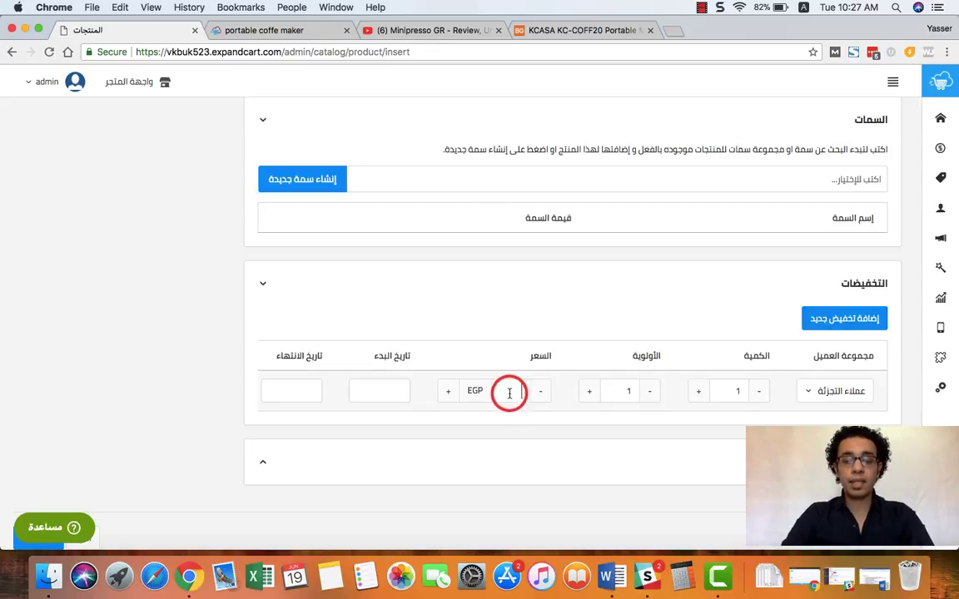
text(900)
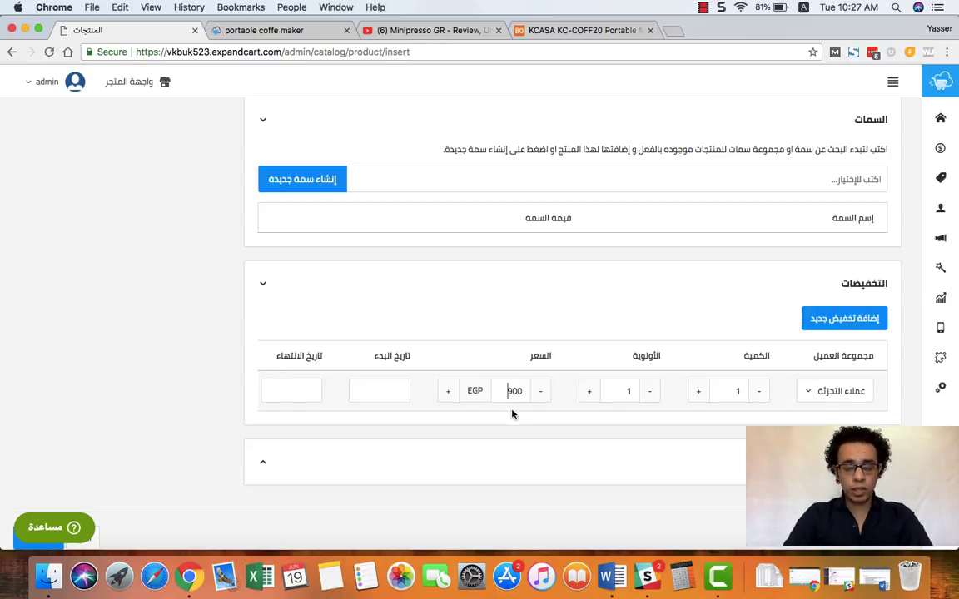
Step: Try a quantity of 5 for the discount and set it back to 1
click(735, 390)
double_click(736, 390)
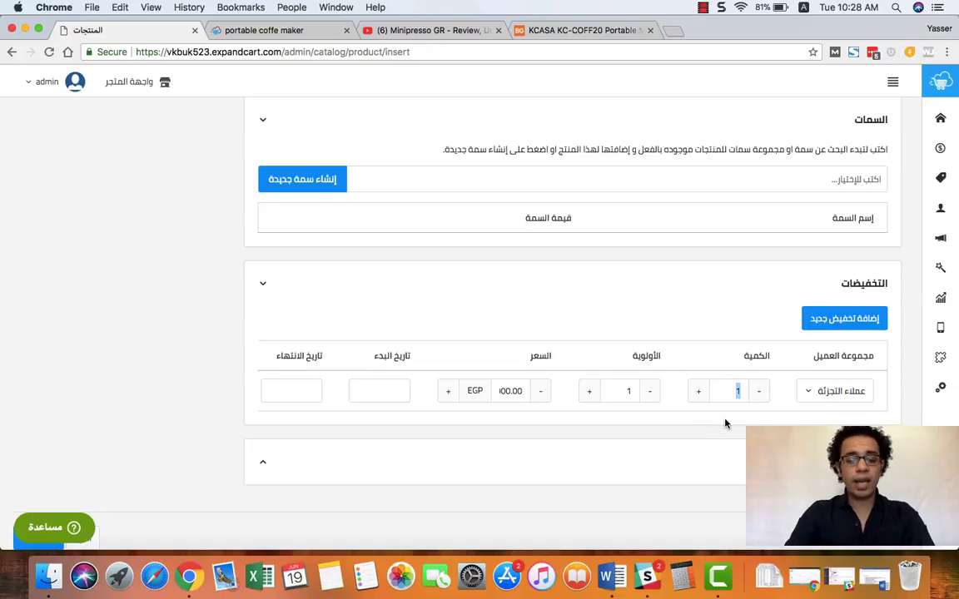
text(5)
click(675, 449)
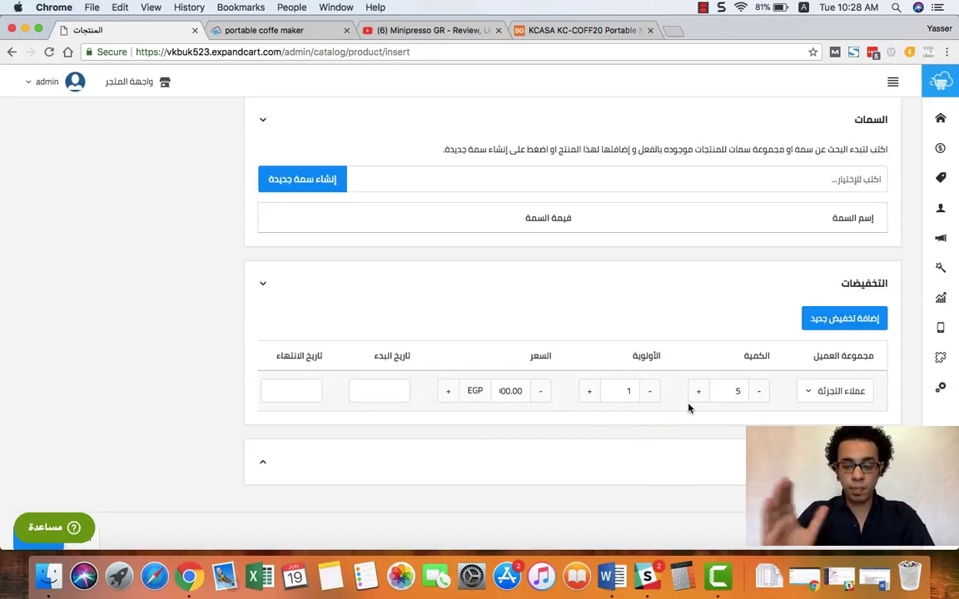
double_click(733, 389)
text(1)
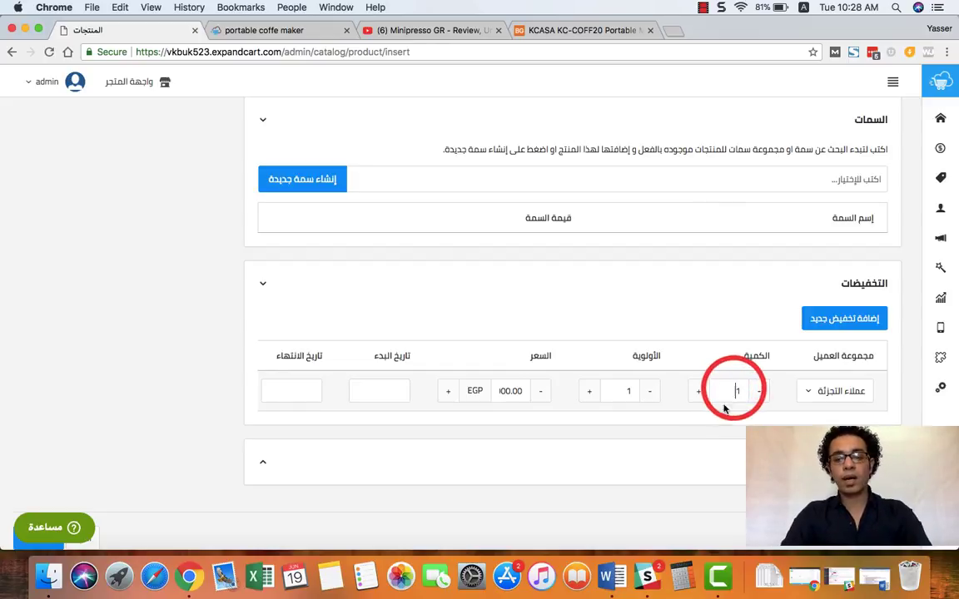
click(716, 446)
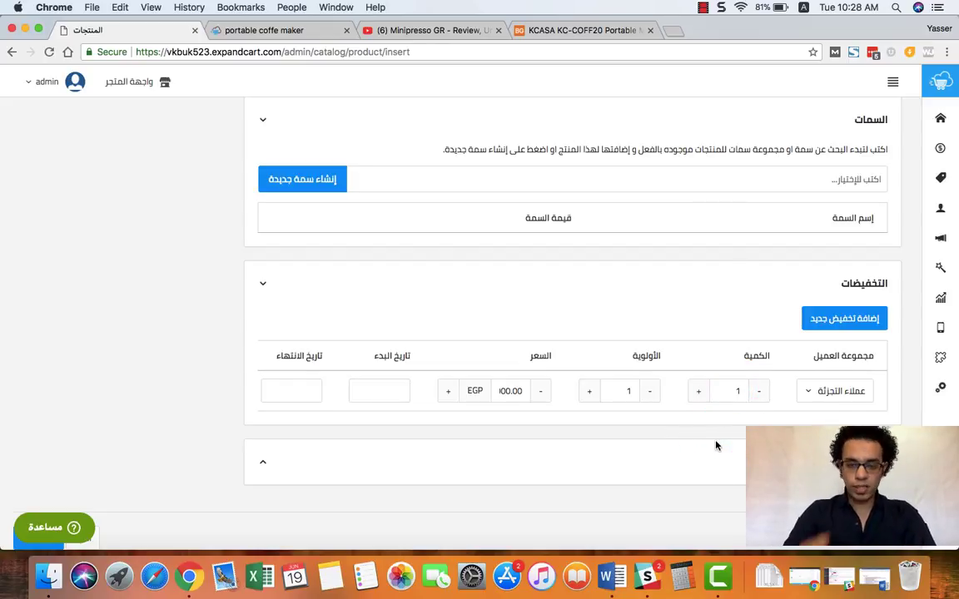
Step: Examine the calendars for the discount's start date and end date without choosing any dates
click(407, 391)
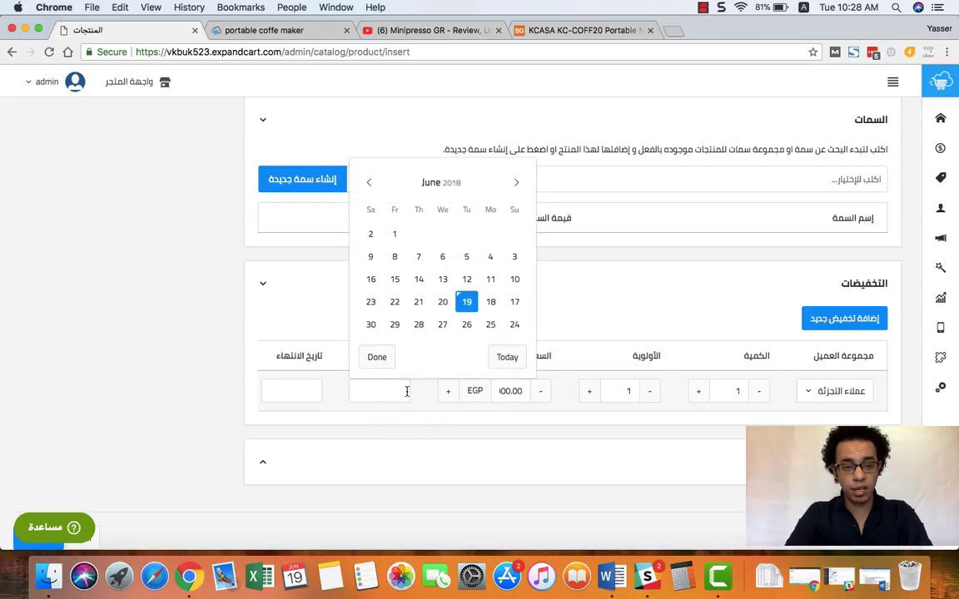
click(311, 392)
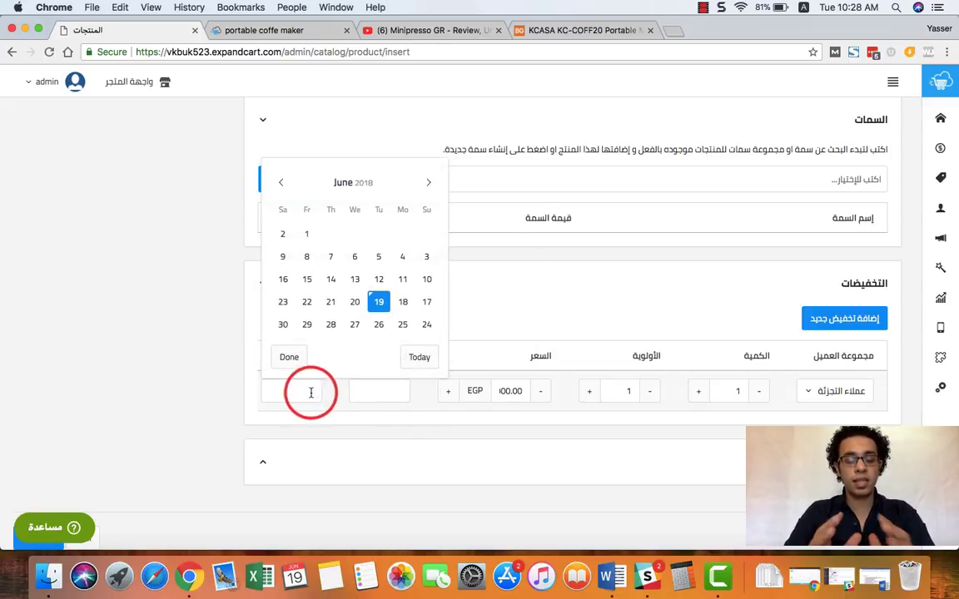
click(381, 444)
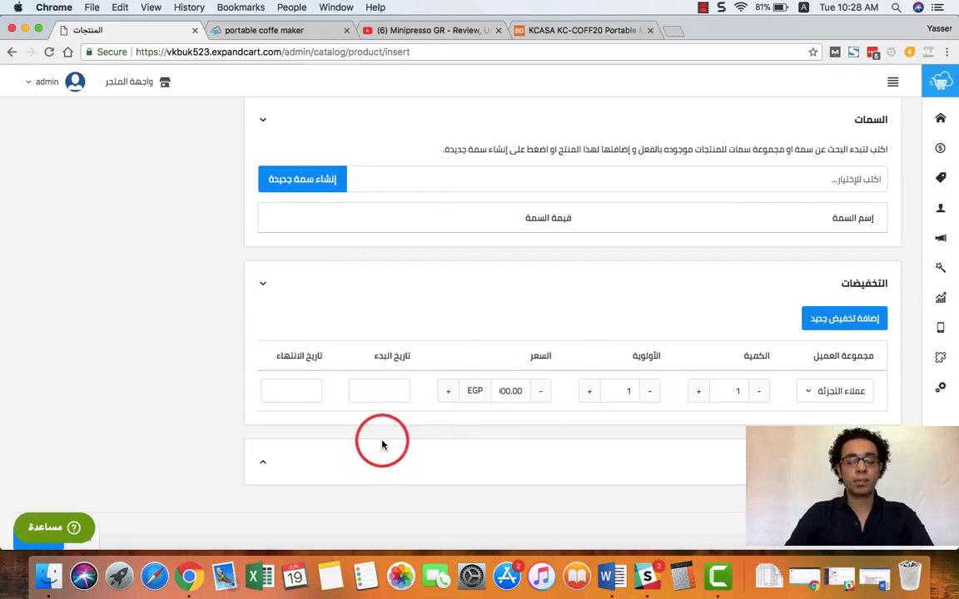
Step: Check the calendar of the discount's start date once more, leaving the date empty
click(395, 394)
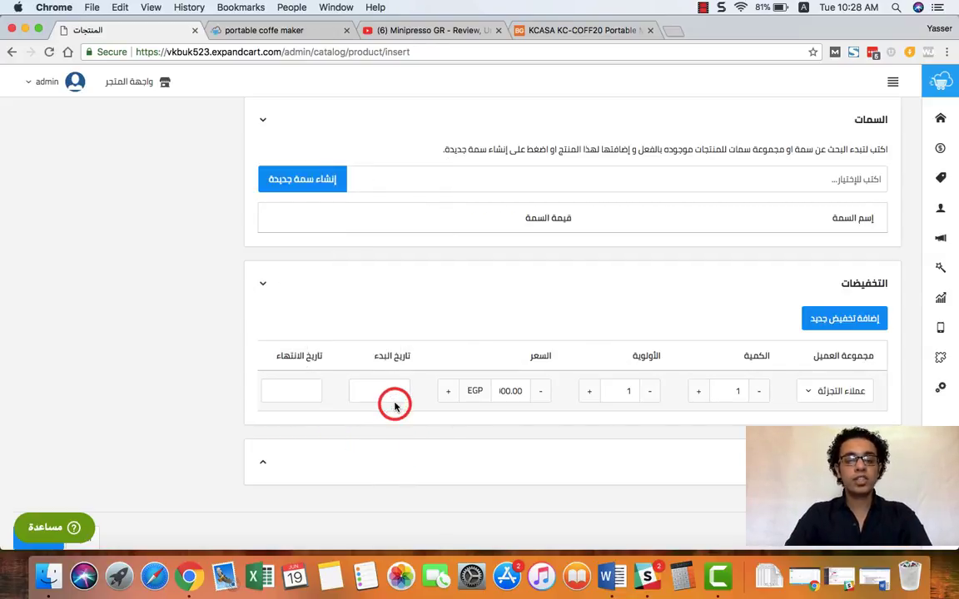
click(392, 392)
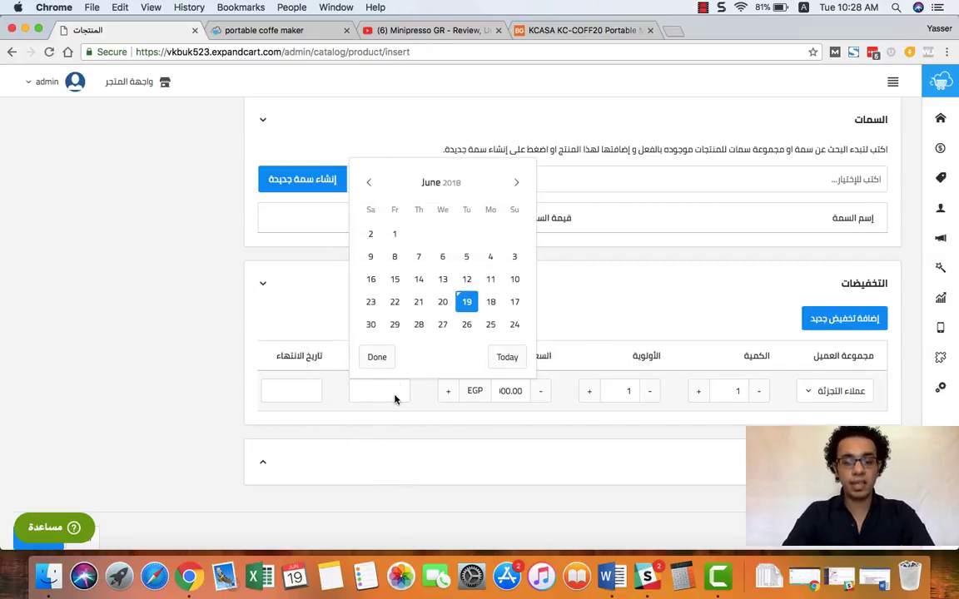
click(415, 426)
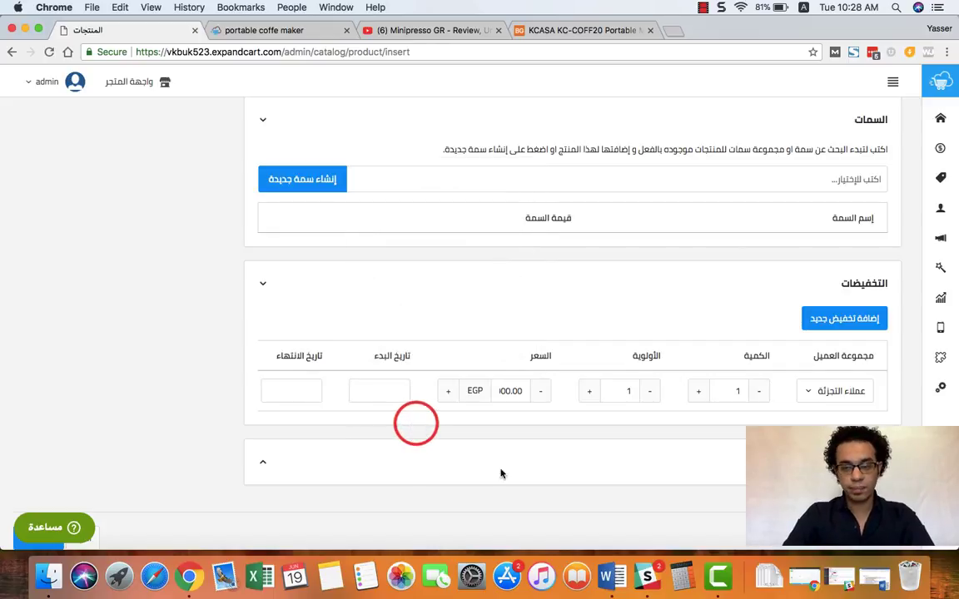
Step: Expand the SEO settings section (إعدادات السيو) to examine its meta description and meta keywords fields
click(263, 462)
scroll(441, 467, down, 5)
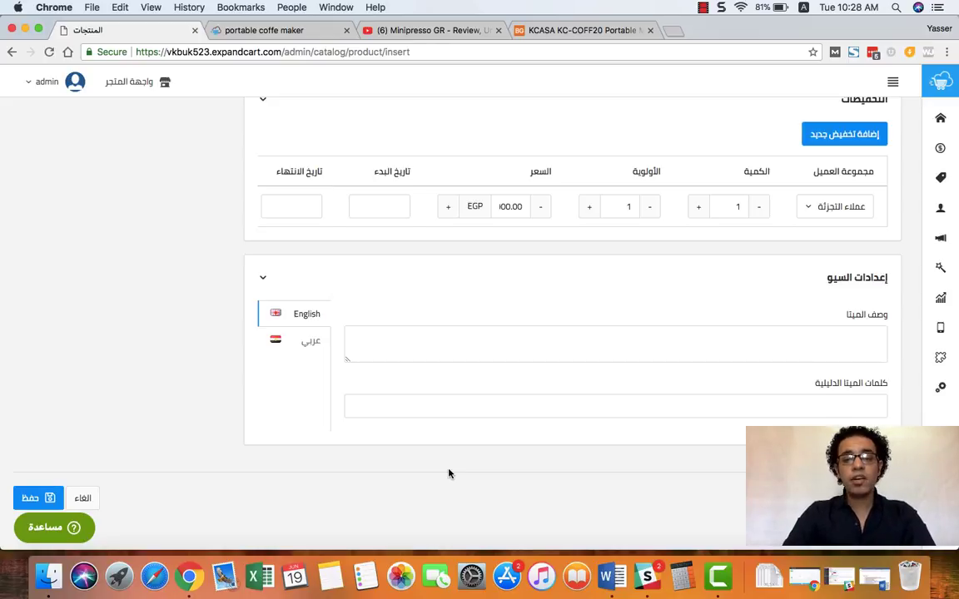
Step: Enter model1 as the product's model (الموديل) in the product availability section
scroll(449, 474, up, 10)
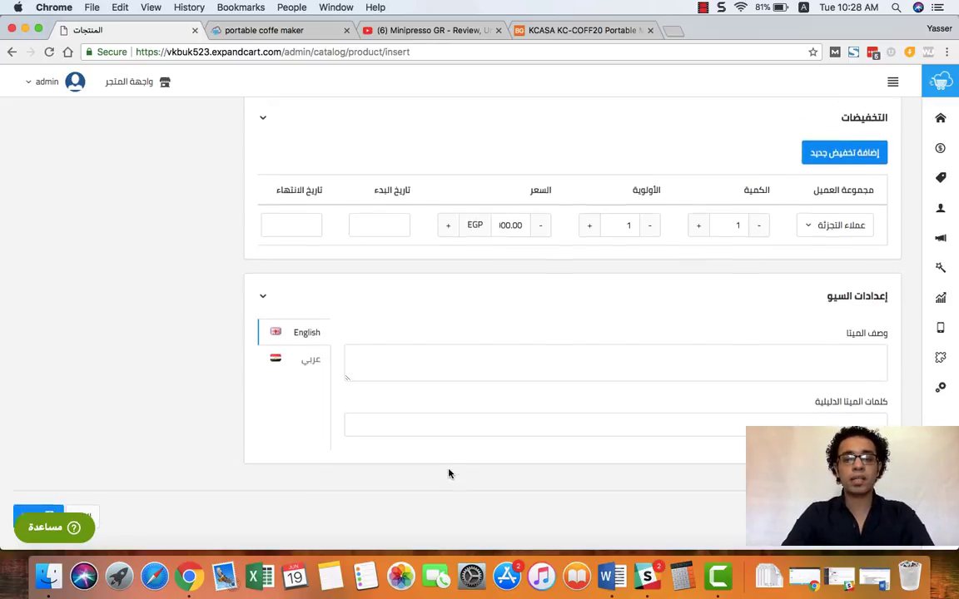
scroll(448, 474, up, 15)
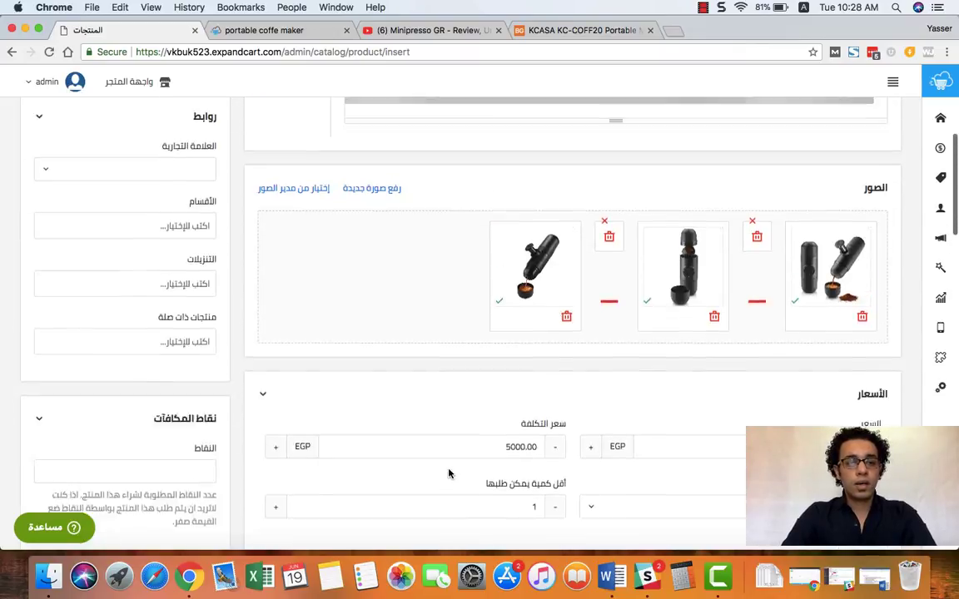
click(195, 278)
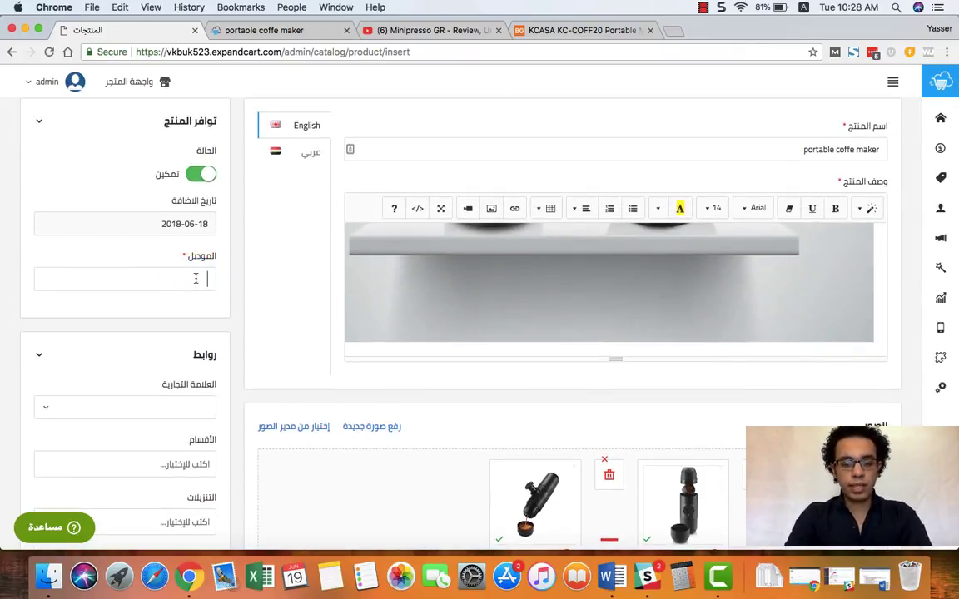
text(model)
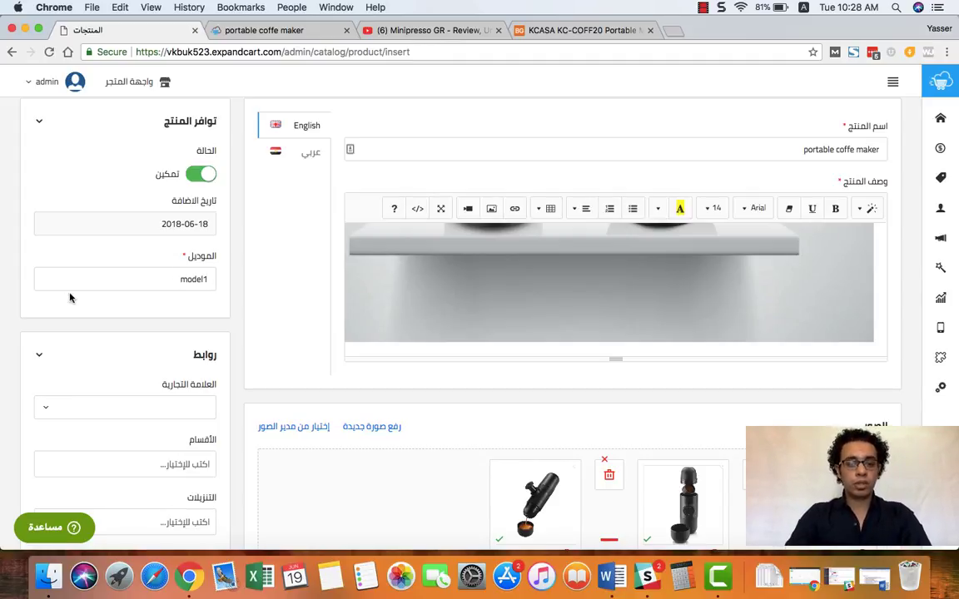
text(1)
Step: Assign the product to the categories المنزل > ادوات المطبخ and المنزل
scroll(209, 375, down, 2)
click(184, 397)
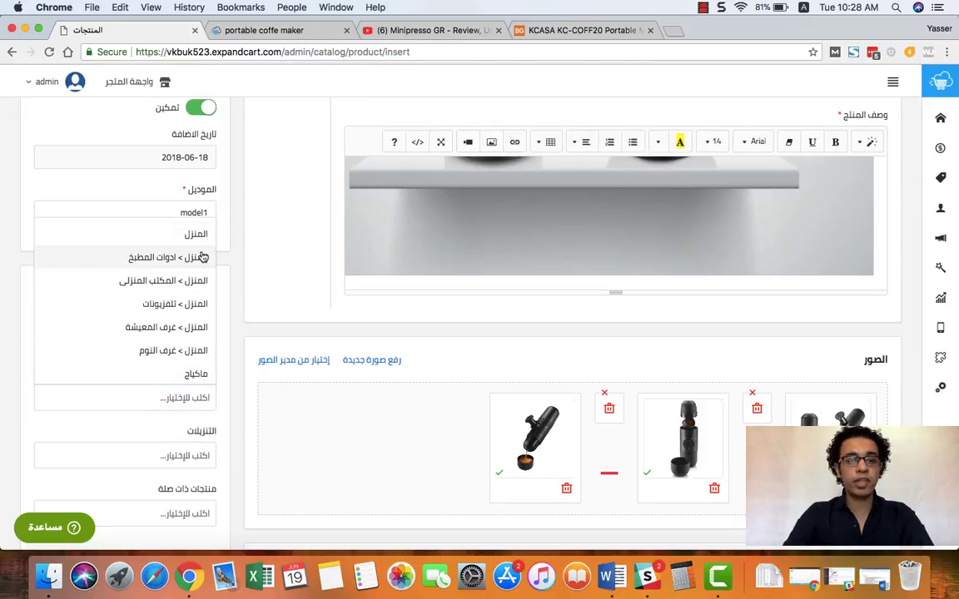
click(192, 256)
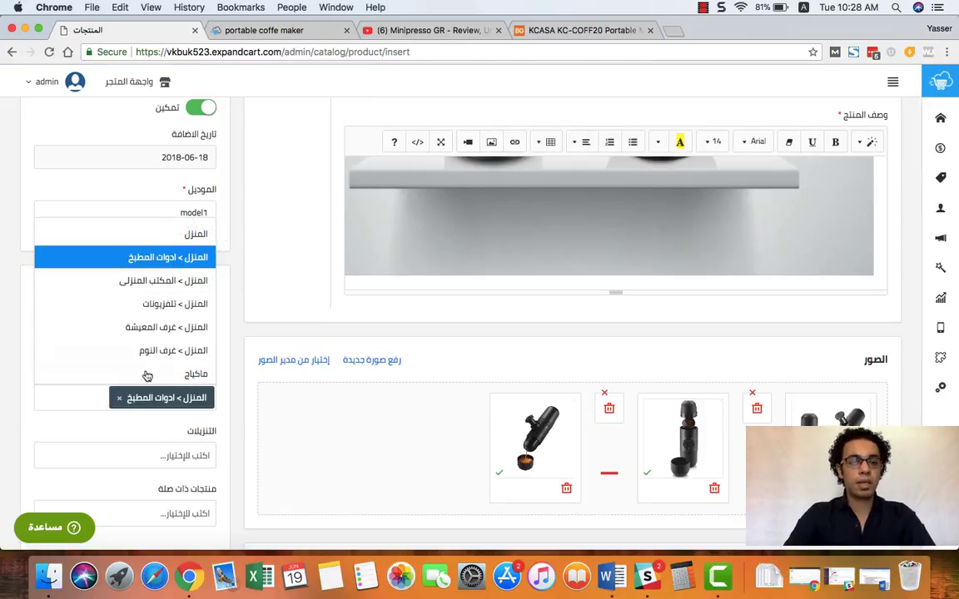
click(178, 236)
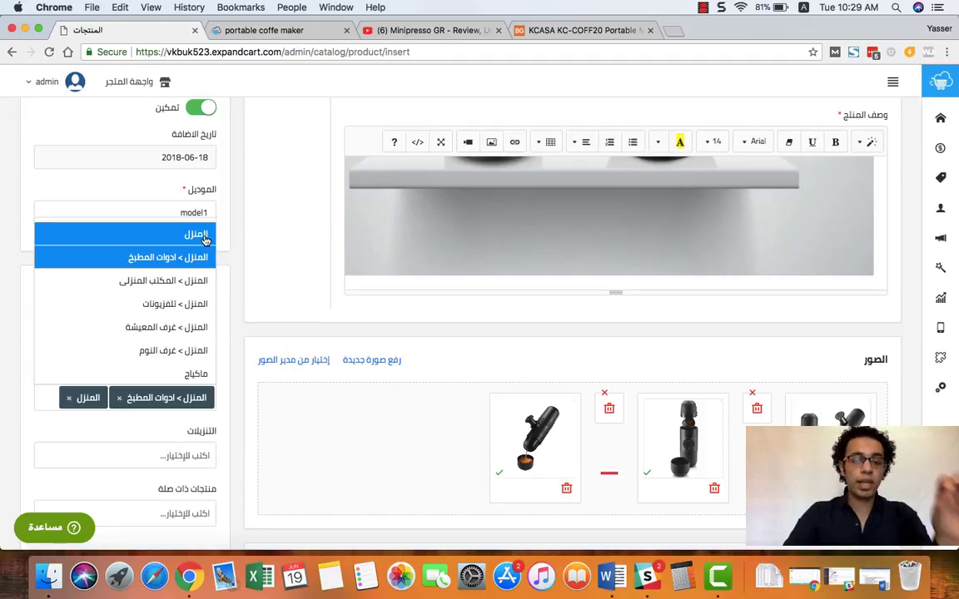
click(236, 361)
Step: Look over the remaining product sections and save the new product
scroll(235, 361, down, 4)
scroll(236, 360, down, 3)
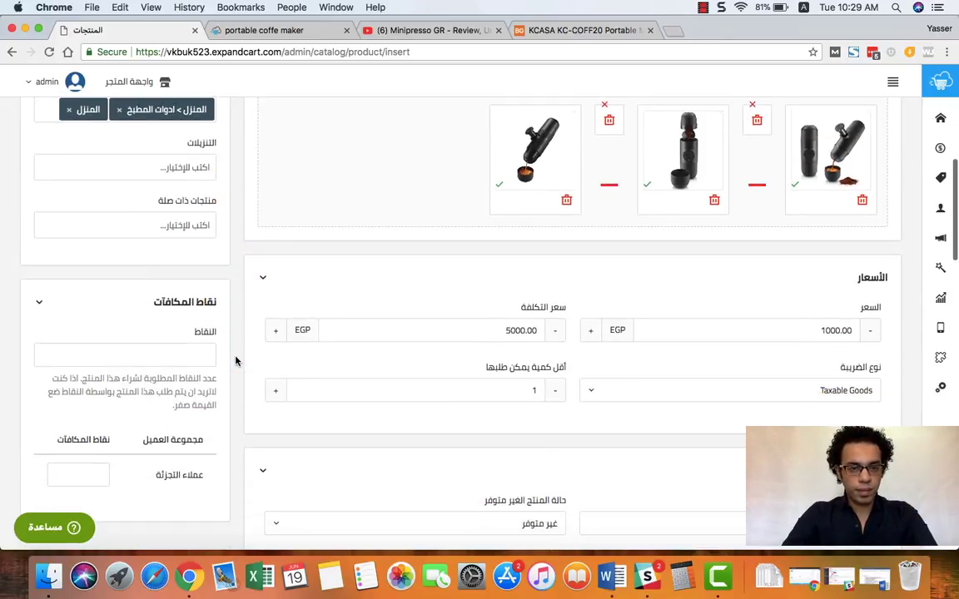
scroll(235, 361, up, 10)
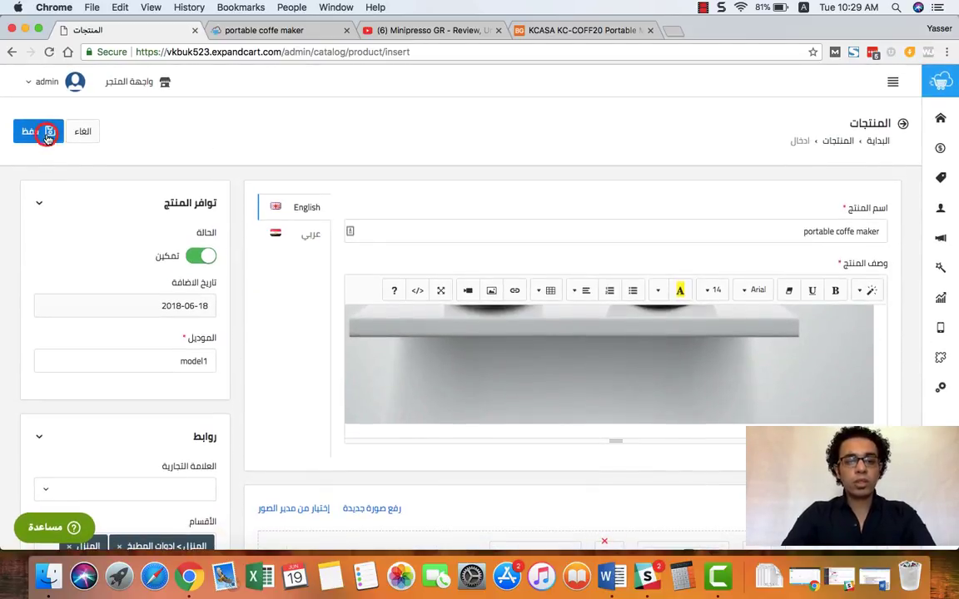
click(47, 138)
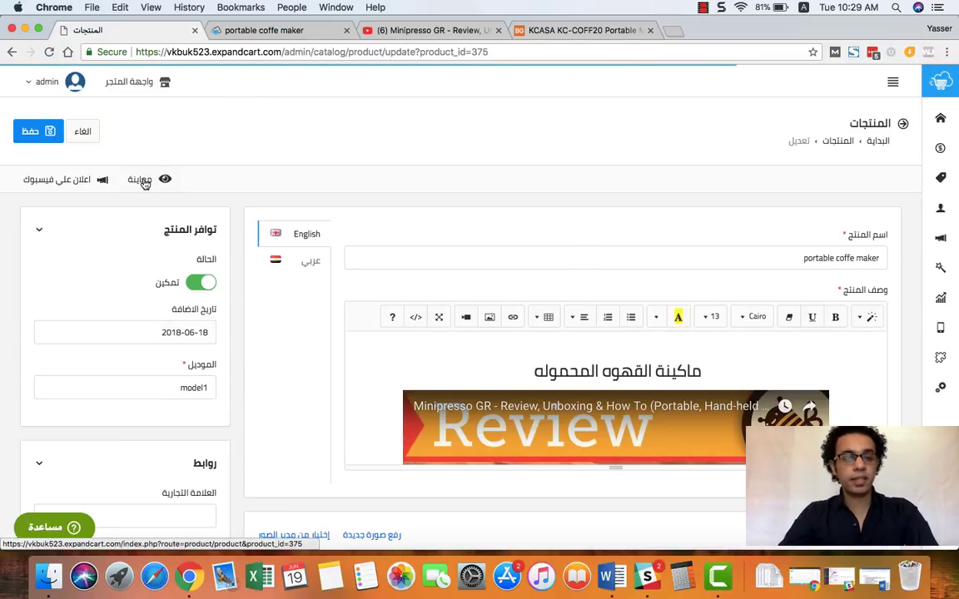
Step: Preview the saved product on the storefront, checking its price and size options, and briefly play the description's video
click(143, 180)
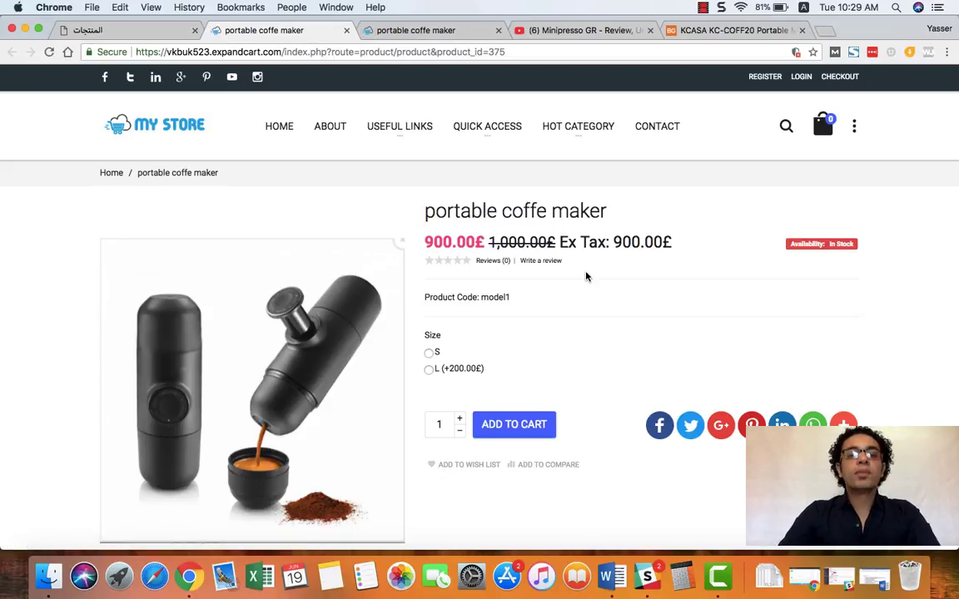
scroll(586, 276, down, 5)
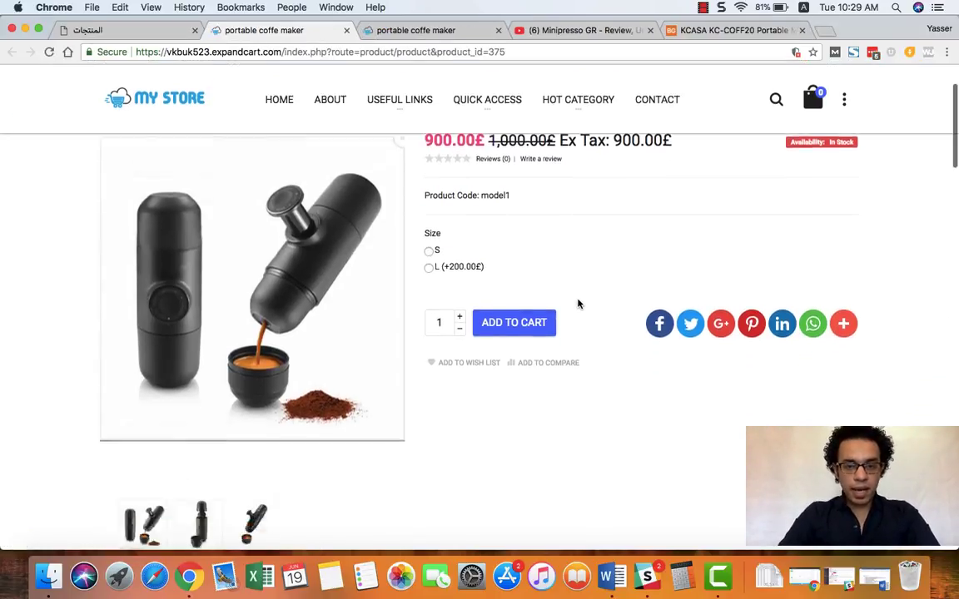
scroll(578, 303, down, 10)
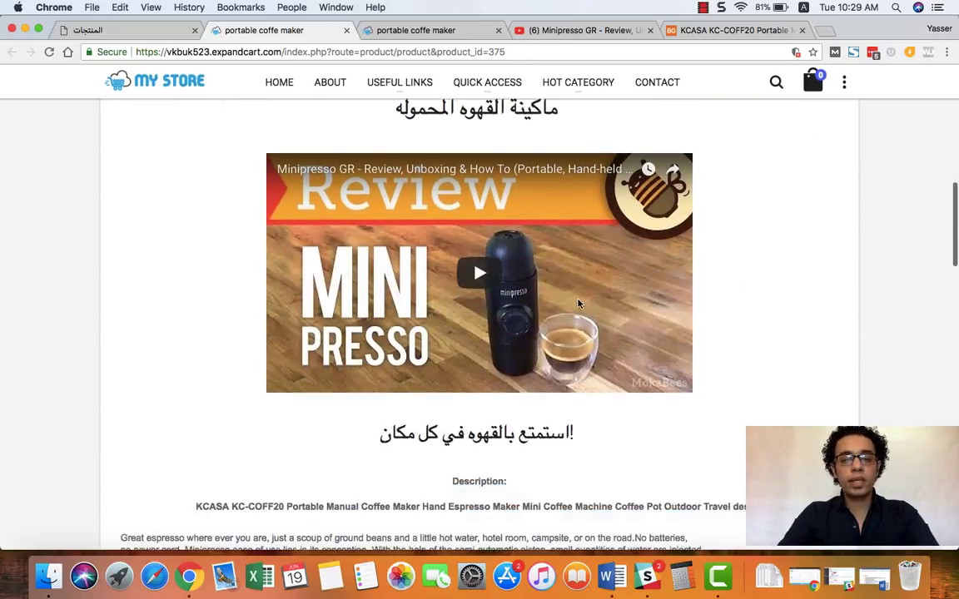
scroll(578, 304, down, 2)
click(480, 219)
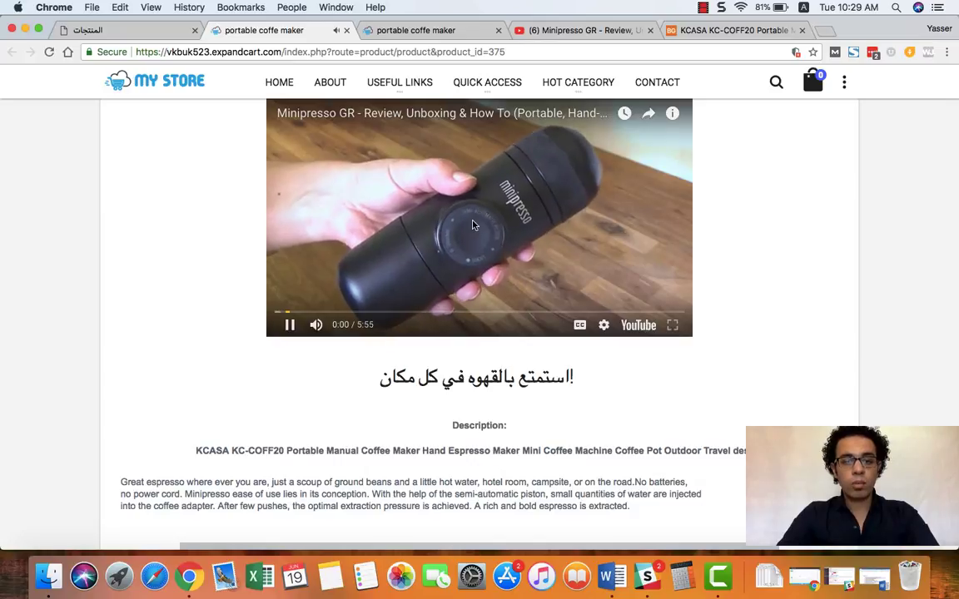
click(480, 219)
Step: Examine the rest of the storefront product page, including the description text, the large image and the product lists below
scroll(413, 386, down, 10)
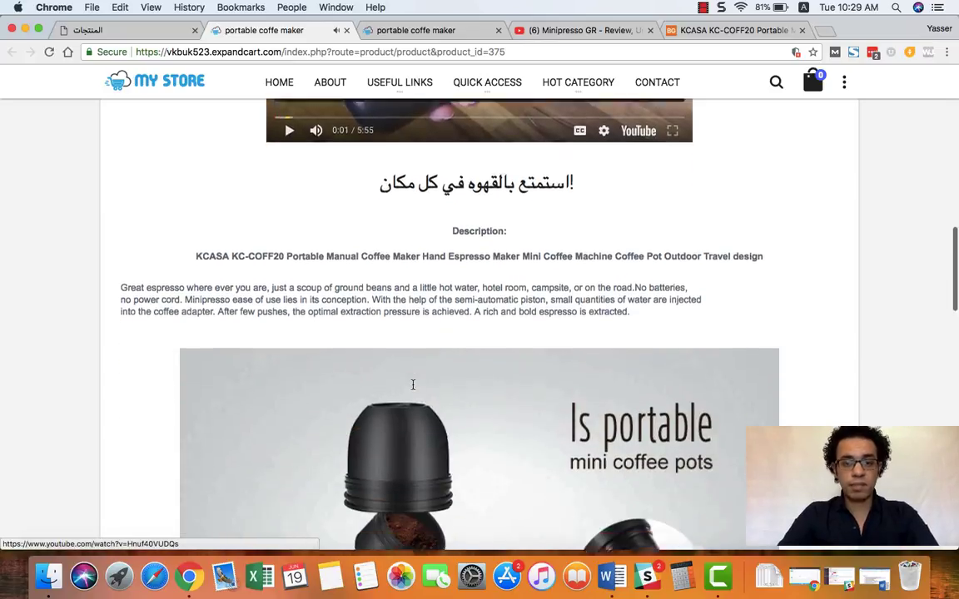
scroll(413, 389, down, 20)
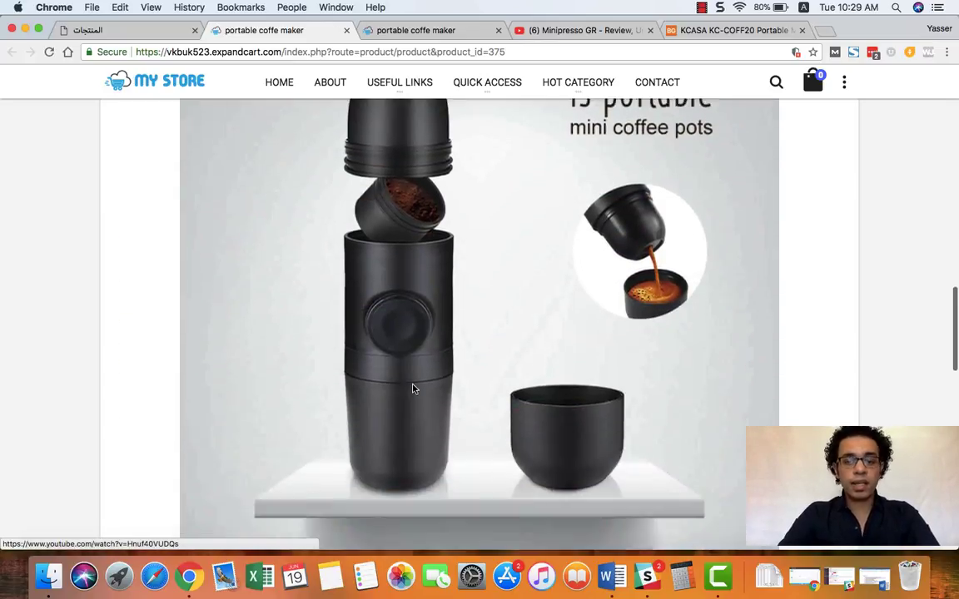
scroll(412, 389, down, 10)
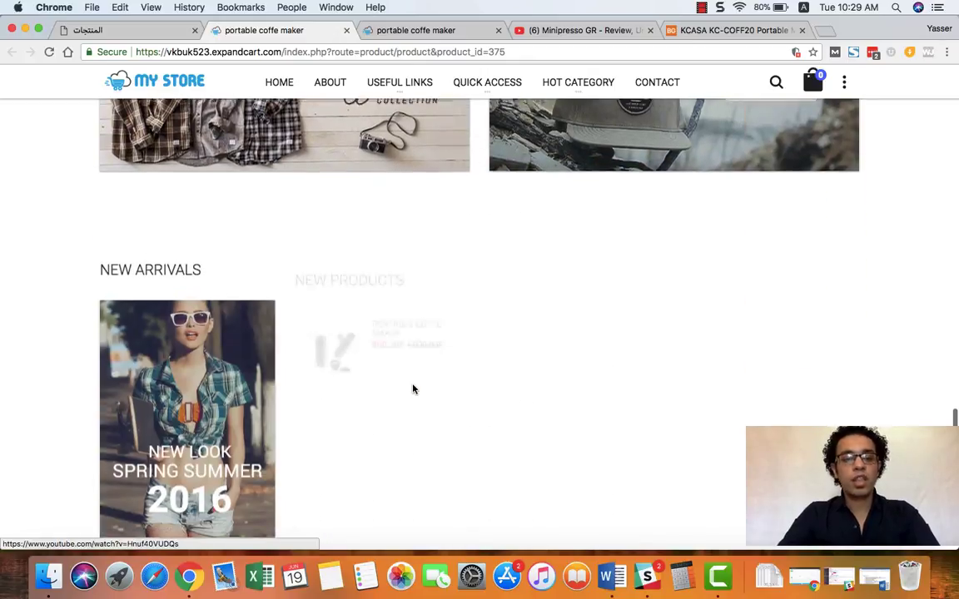
scroll(412, 388, up, 15)
scroll(413, 389, up, 3)
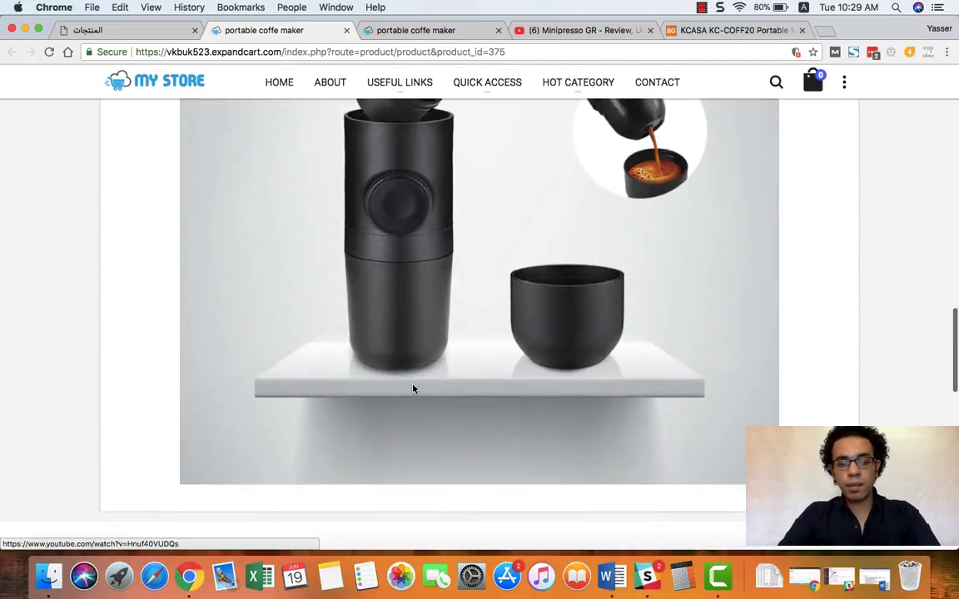
scroll(413, 389, down, 10)
scroll(413, 389, up, 7)
scroll(413, 389, down, 2)
scroll(412, 388, down, 6)
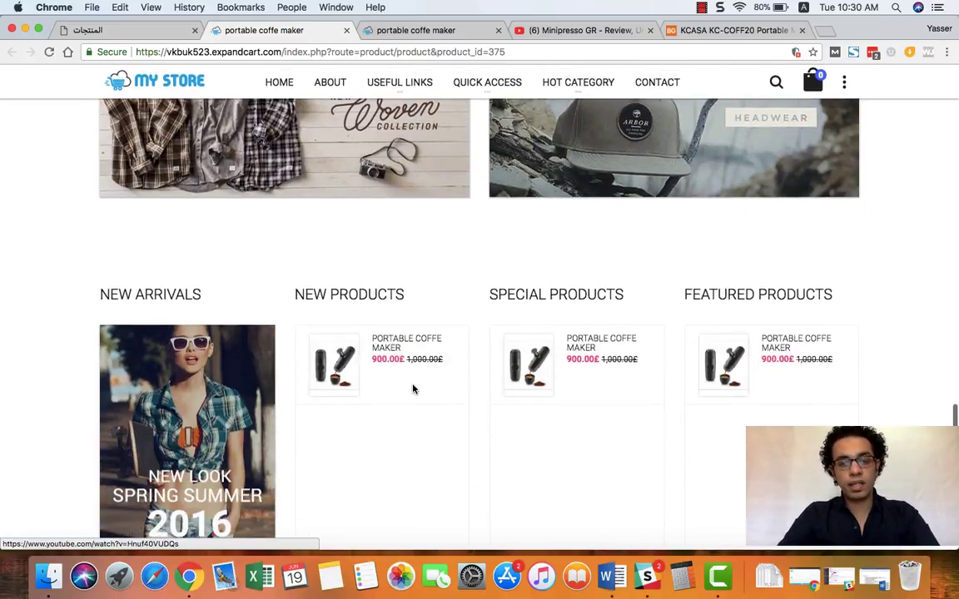
scroll(413, 389, up, 12)
scroll(413, 389, up, 10)
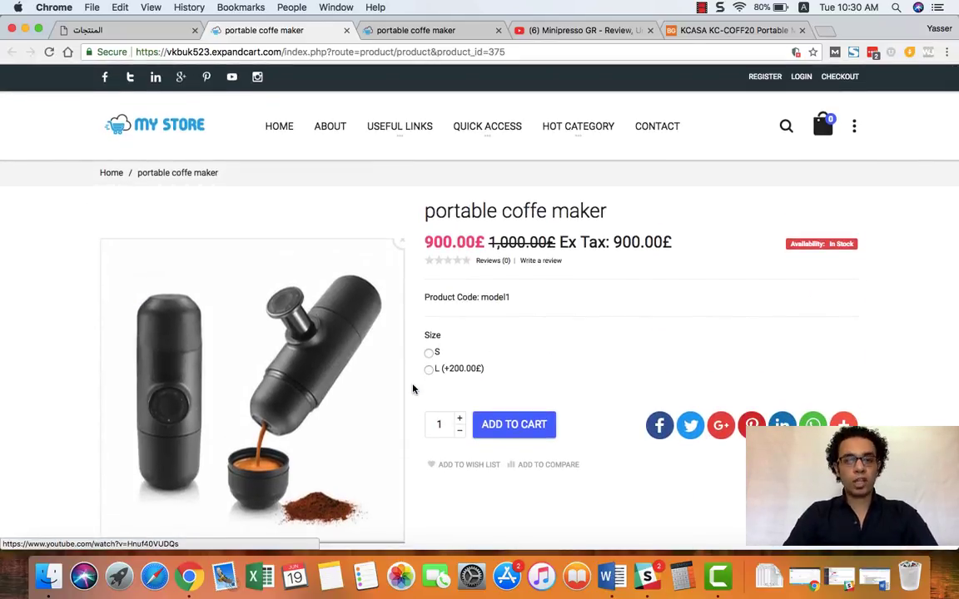
Step: Return to the product's admin edit page and view the help message form, closing it without sending anything
click(151, 30)
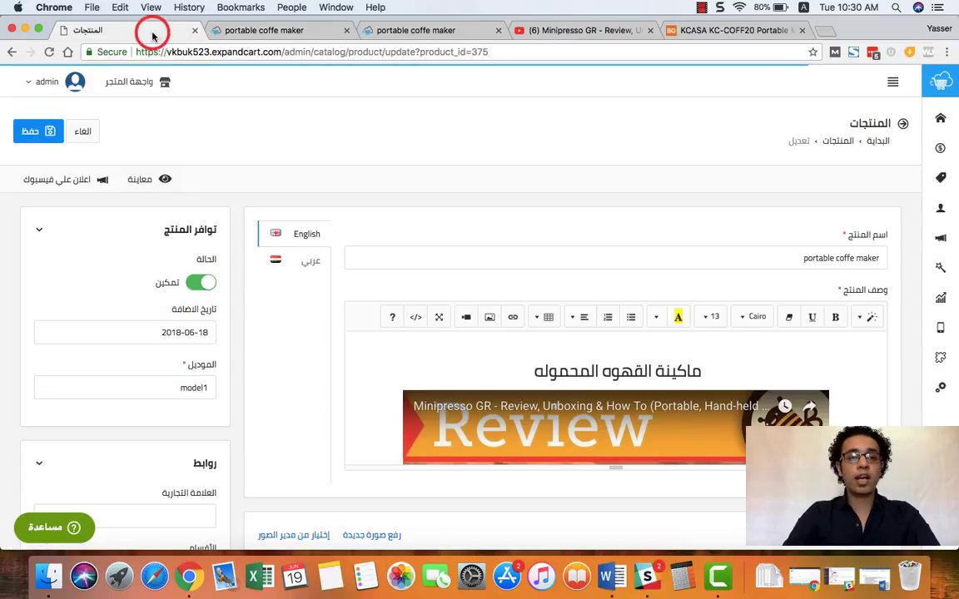
click(50, 529)
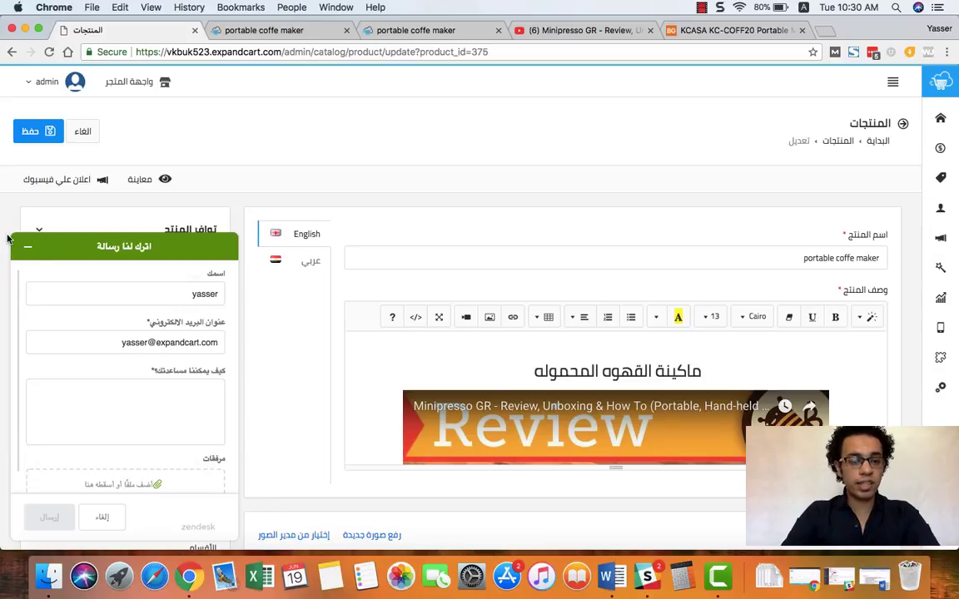
click(30, 249)
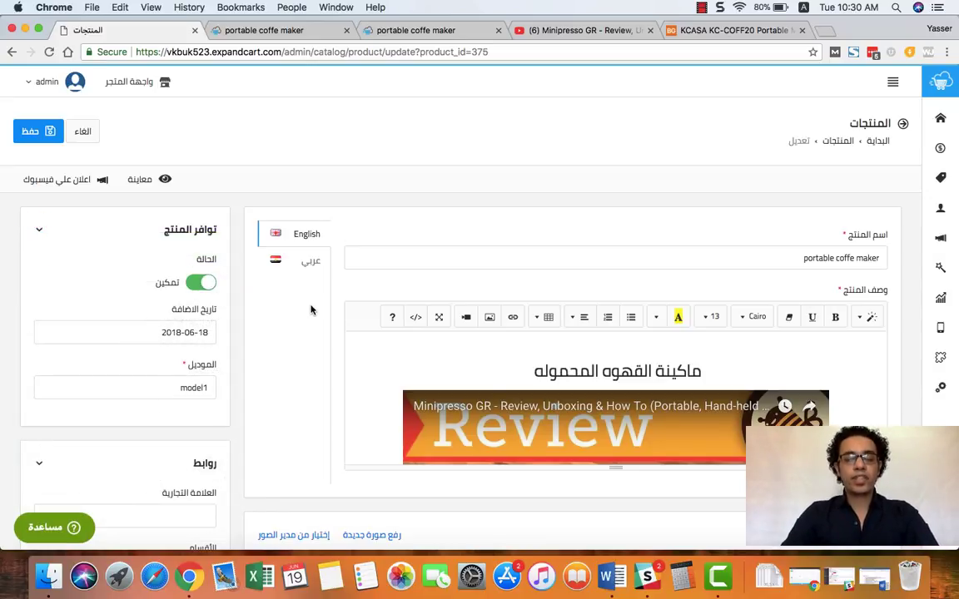